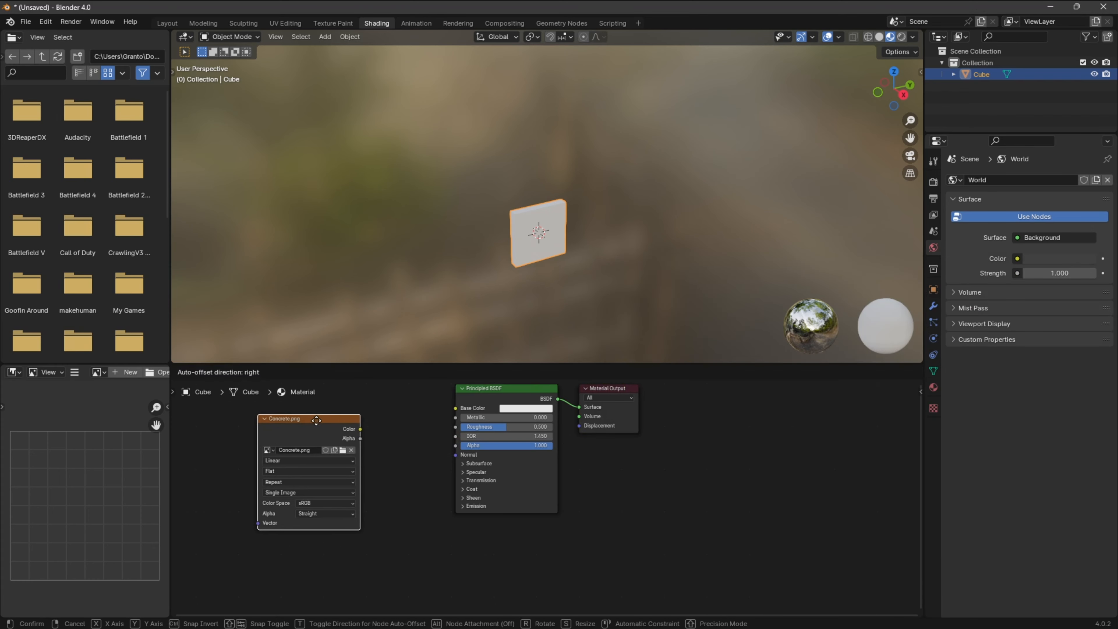
Connect the Concrete.png texture's Color output to the Principled BSDF's Base Color
{"action": "middle_click_drag", "start_coordinate": [373, 440], "coordinate": [378, 470]}
{"action": "left_click_drag", "start_coordinate": [361, 460], "coordinate": [459, 439]}
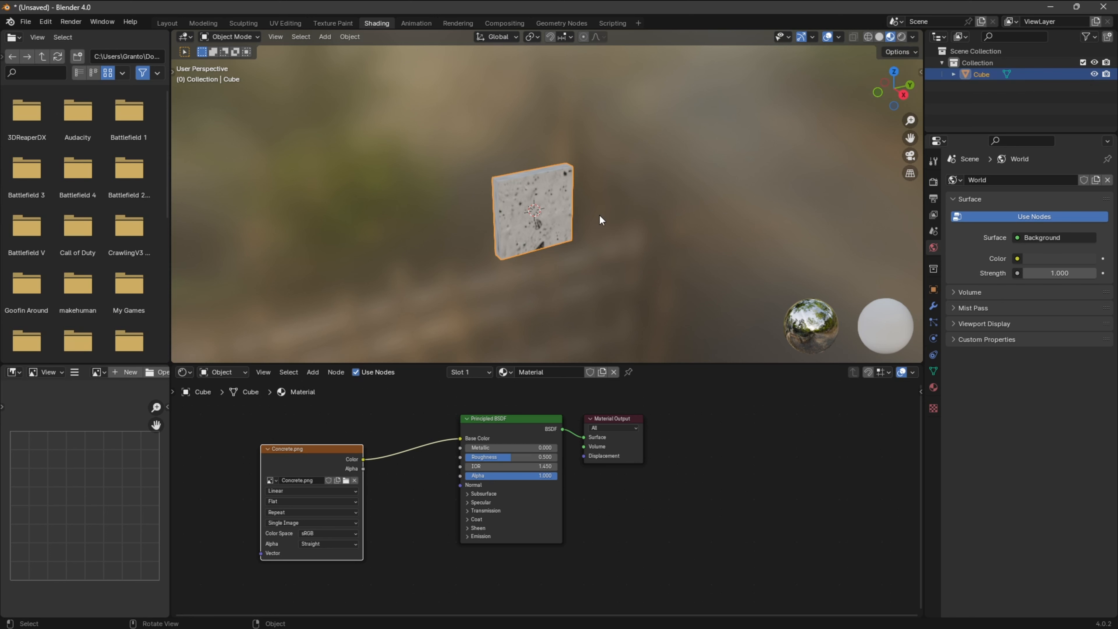
Add EmissionMapTexture from the Emission Map folder as a texture node below Concrete.png, and reconnect the concrete Color to Base Color
{"action": "key", "text": "alt+Tab"}
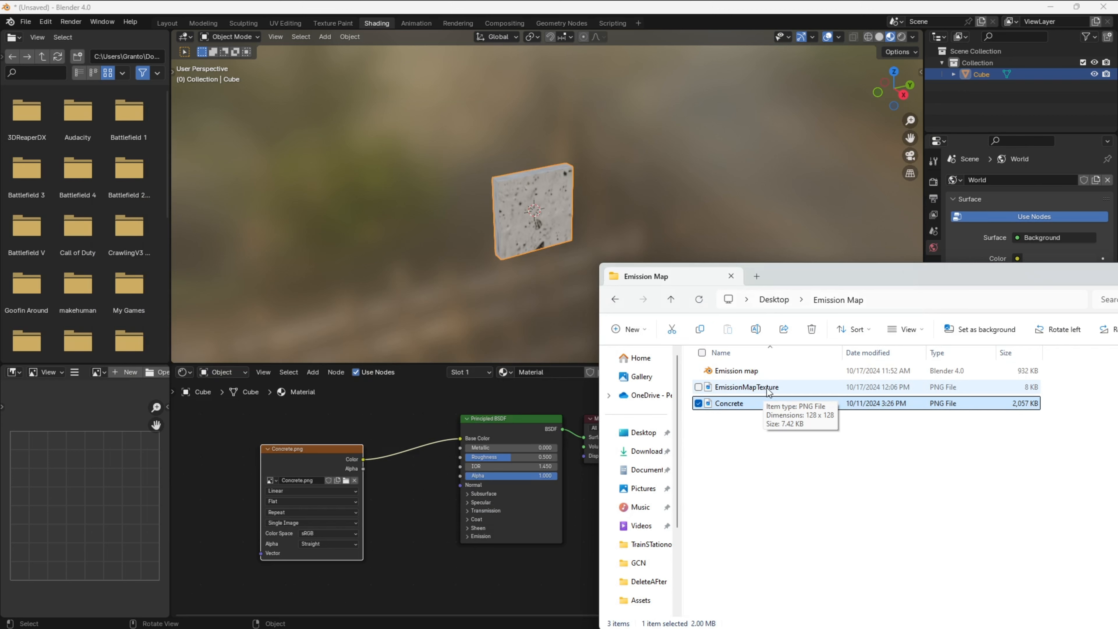
{"action": "left_click", "coordinate": [787, 388]}
{"action": "left_click_drag", "start_coordinate": [787, 388], "coordinate": [385, 565]}
{"action": "left_click_drag", "start_coordinate": [319, 447], "coordinate": [321, 416]}
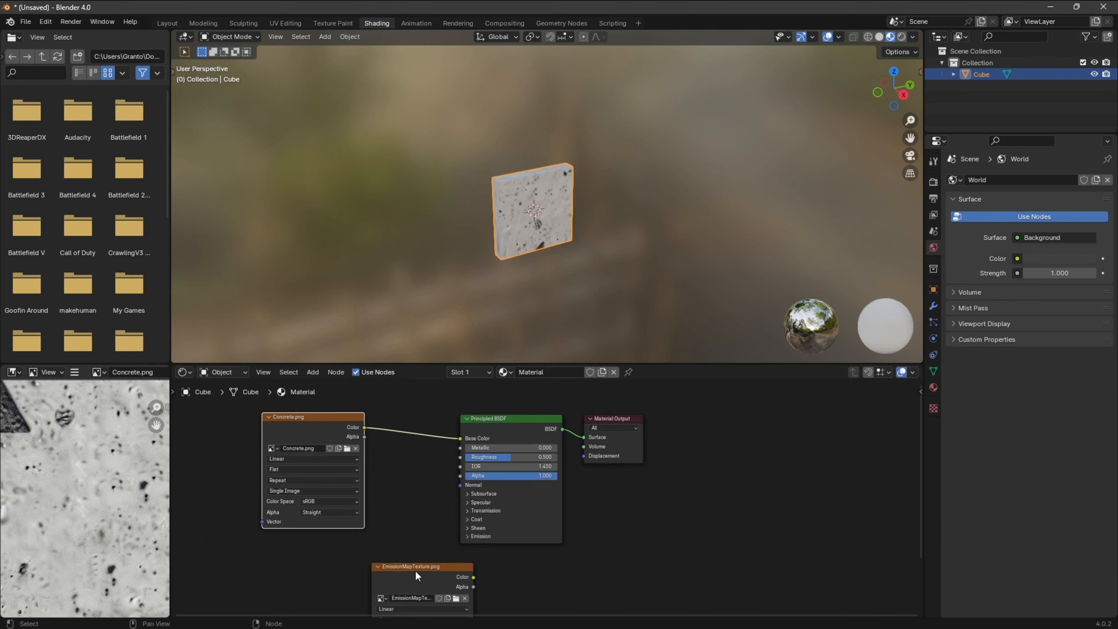
{"action": "left_click_drag", "start_coordinate": [418, 576], "coordinate": [314, 570]}
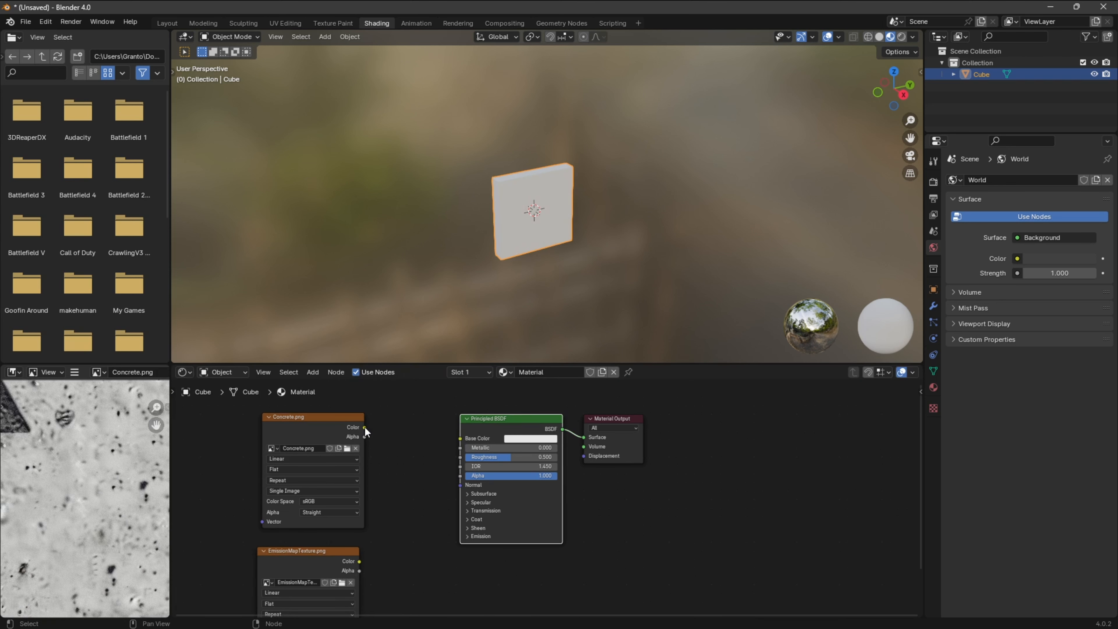
{"action": "left_click_drag", "start_coordinate": [364, 427], "coordinate": [458, 441]}
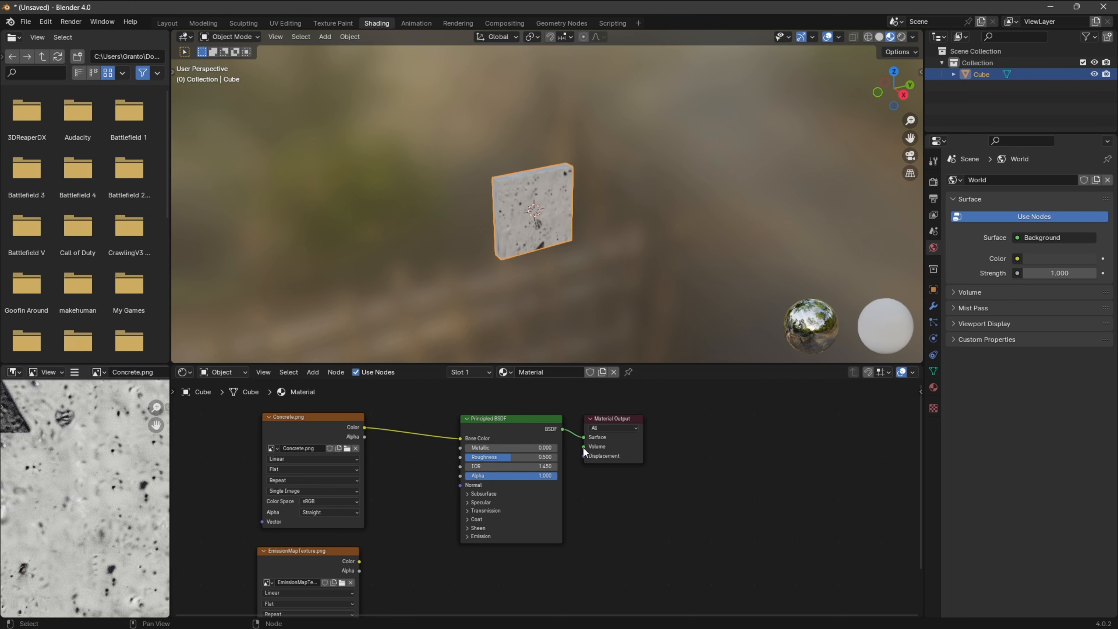
Show the cube in Material Preview in the Layout workspace, seen from the right orthographic view
{"action": "left_click", "coordinate": [169, 24]}
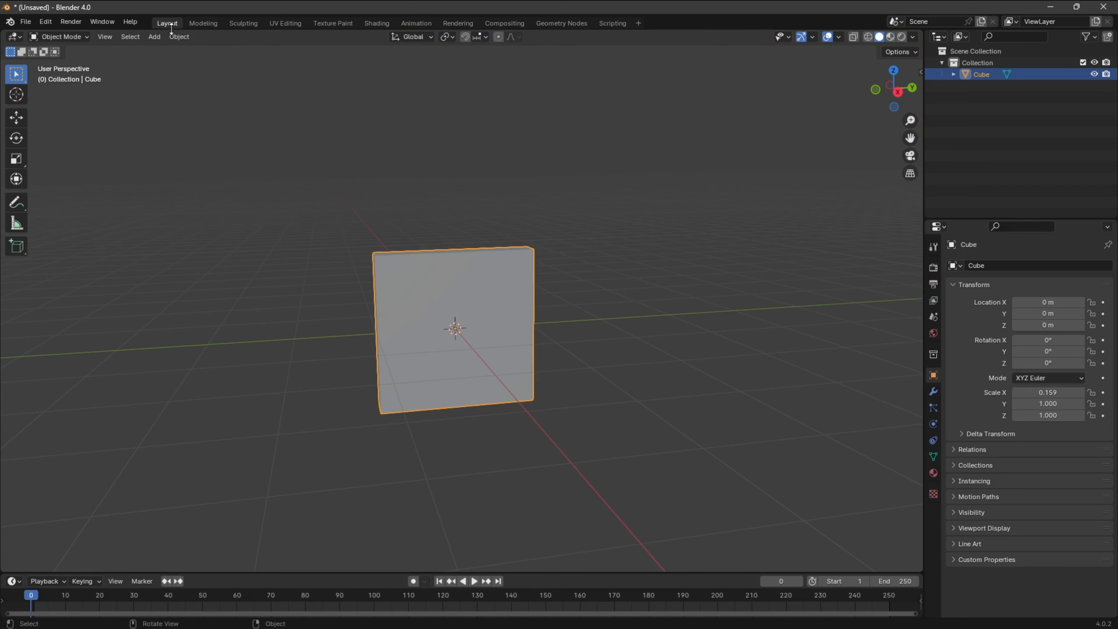
{"action": "key", "text": "z"}
{"action": "left_click", "coordinate": [511, 313]}
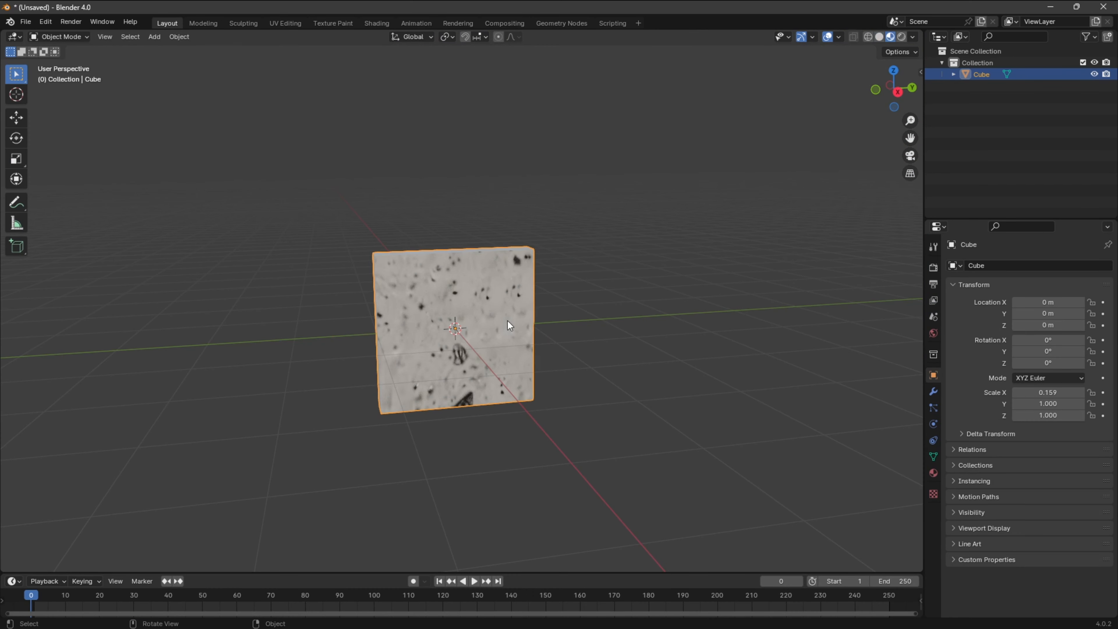
{"action": "scroll", "coordinate": [538, 365], "scroll_direction": "up", "scroll_amount": 4}
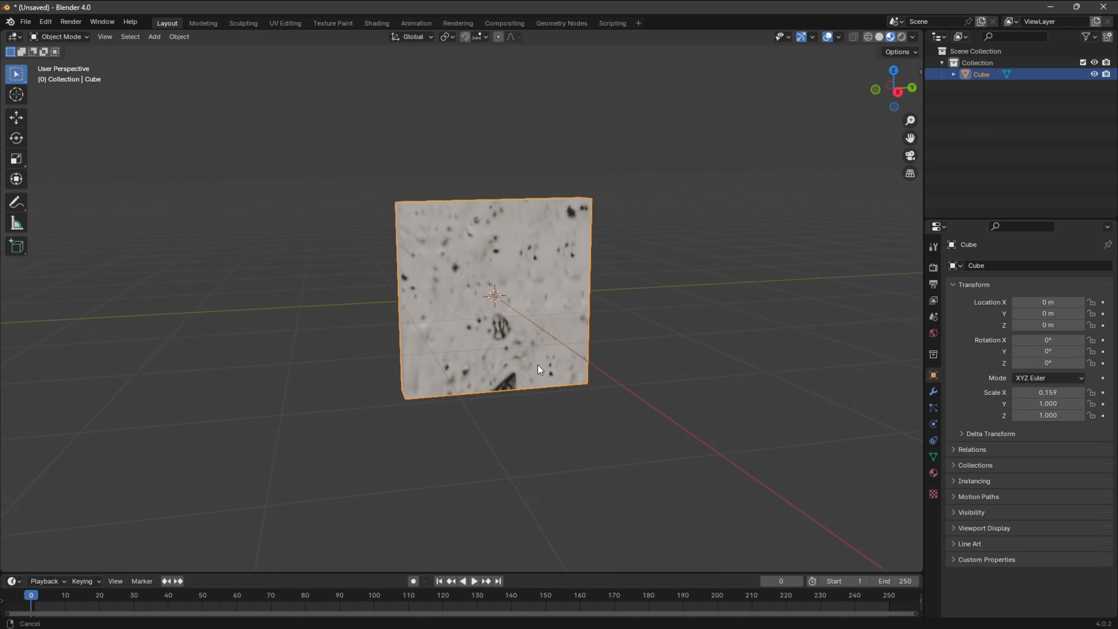
{"action": "left_click", "coordinate": [897, 92]}
{"action": "scroll", "coordinate": [500, 308], "scroll_direction": "up", "scroll_amount": 2}
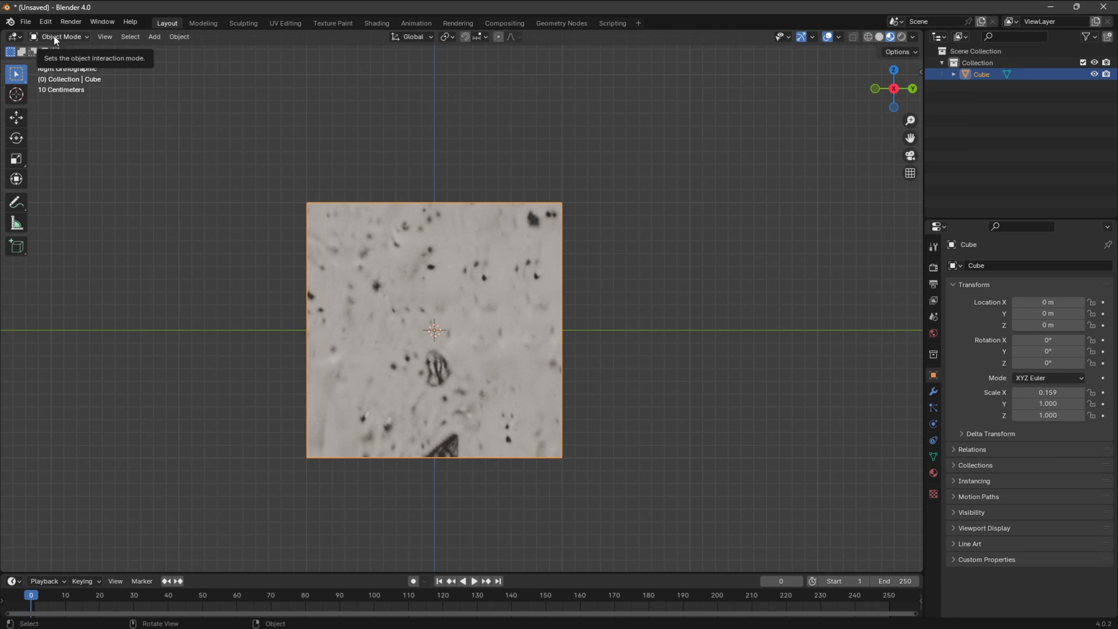
Unwrap the cube in the UV Editing workspace using Project from View
{"action": "left_click", "coordinate": [275, 26]}
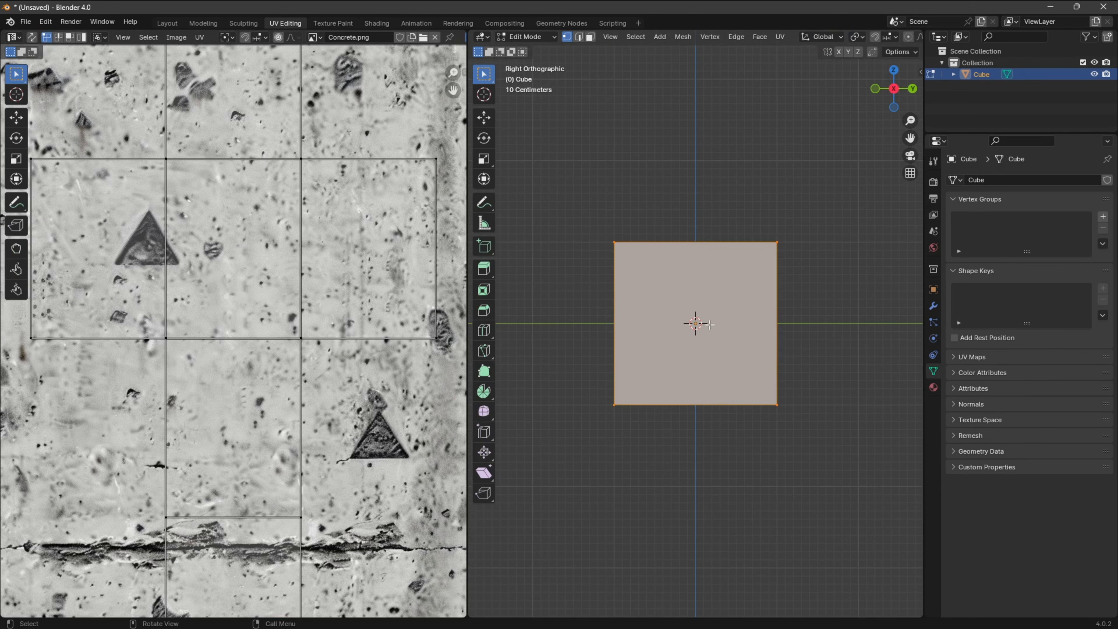
{"action": "key", "text": "u"}
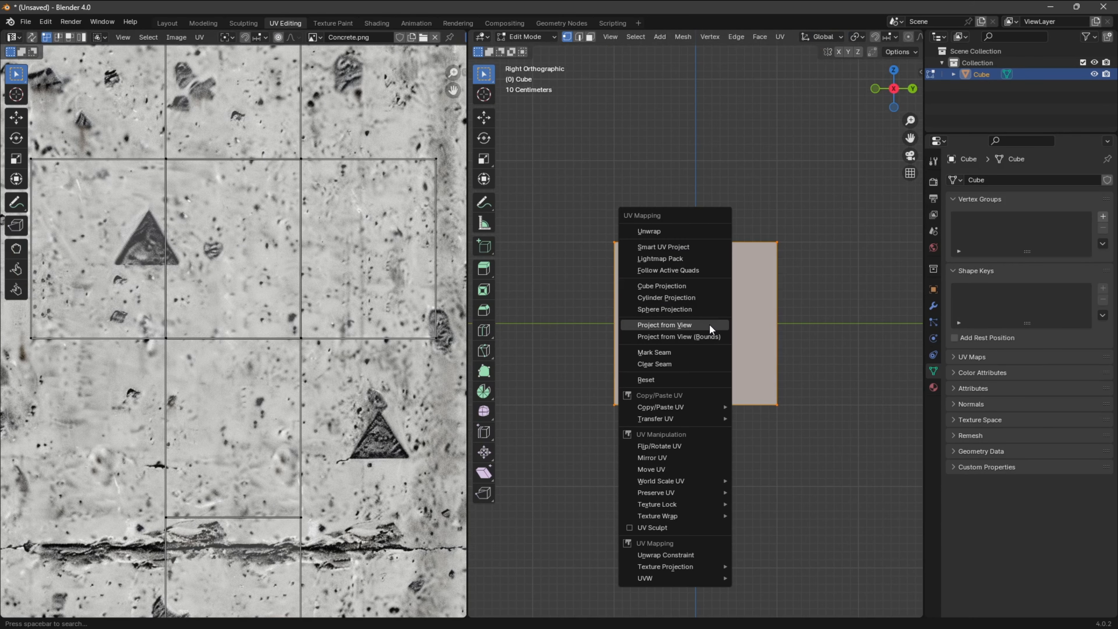
{"action": "left_click", "coordinate": [709, 328]}
Scale all UVs up well beyond the concrete image to tile it across the cube, and show the mesh in Material Preview
{"action": "key", "text": "Home"}
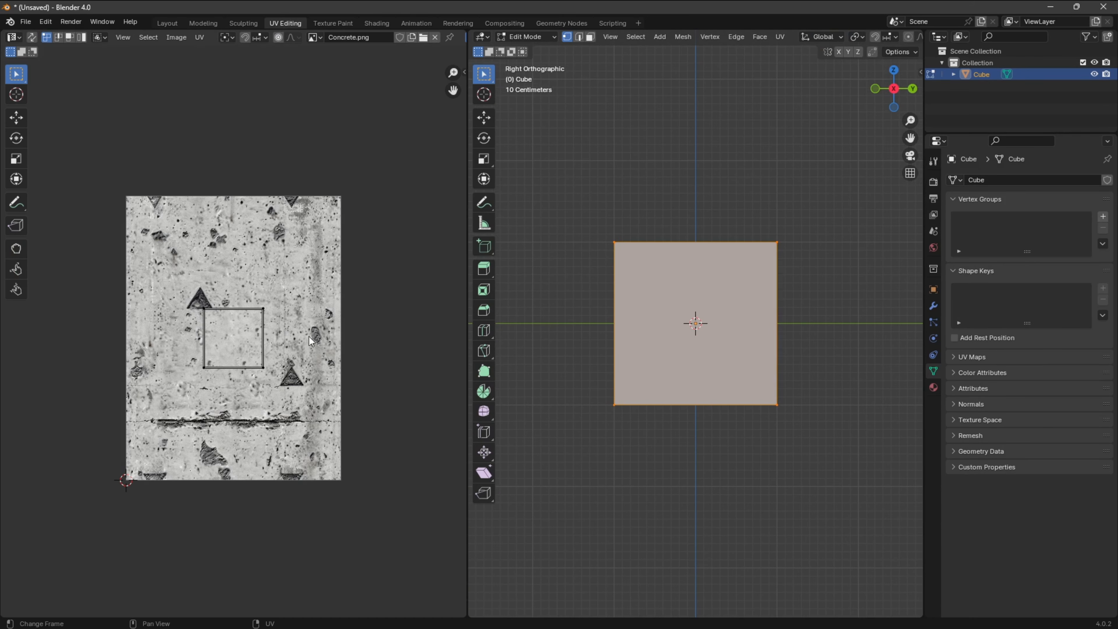
{"action": "key", "text": "a"}
{"action": "key", "text": "s"}
{"action": "left_click", "coordinate": [411, 308]}
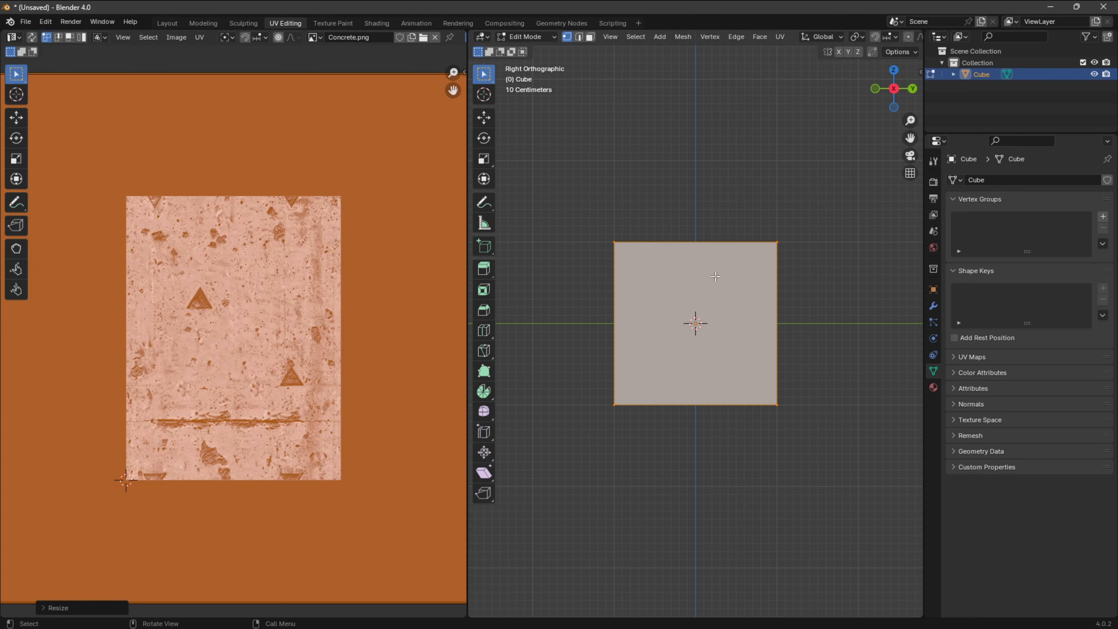
{"action": "key", "text": "z"}
{"action": "left_click", "coordinate": [732, 308]}
{"action": "scroll", "coordinate": [722, 360], "scroll_direction": "up", "scroll_amount": 2}
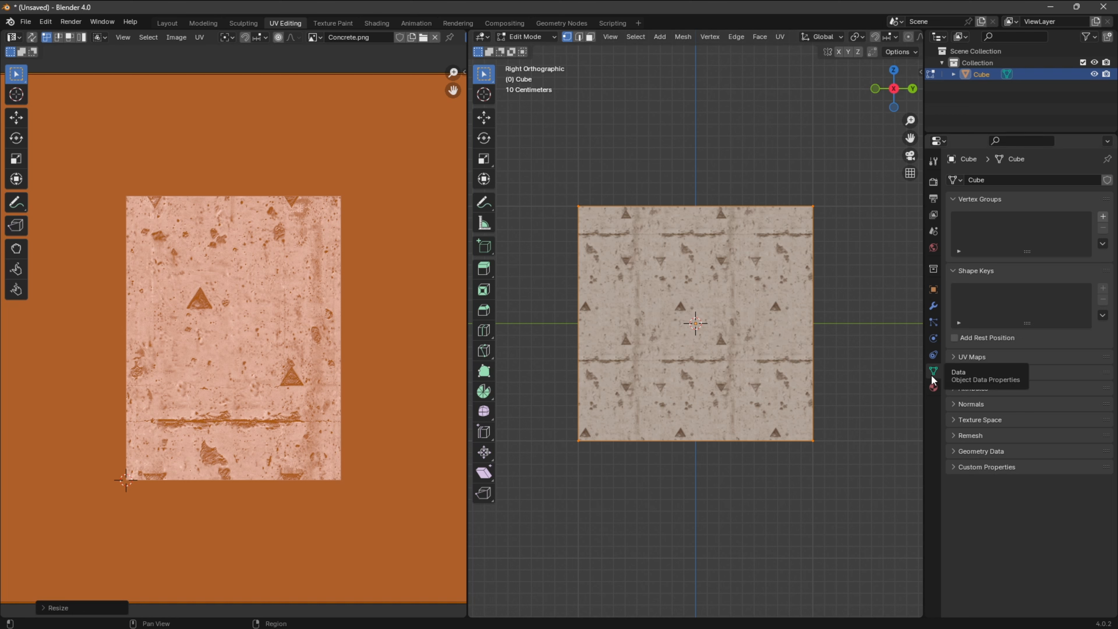
Add a second UV map to the cube, name it Light, and make it the active render map
{"action": "left_click", "coordinate": [956, 357]}
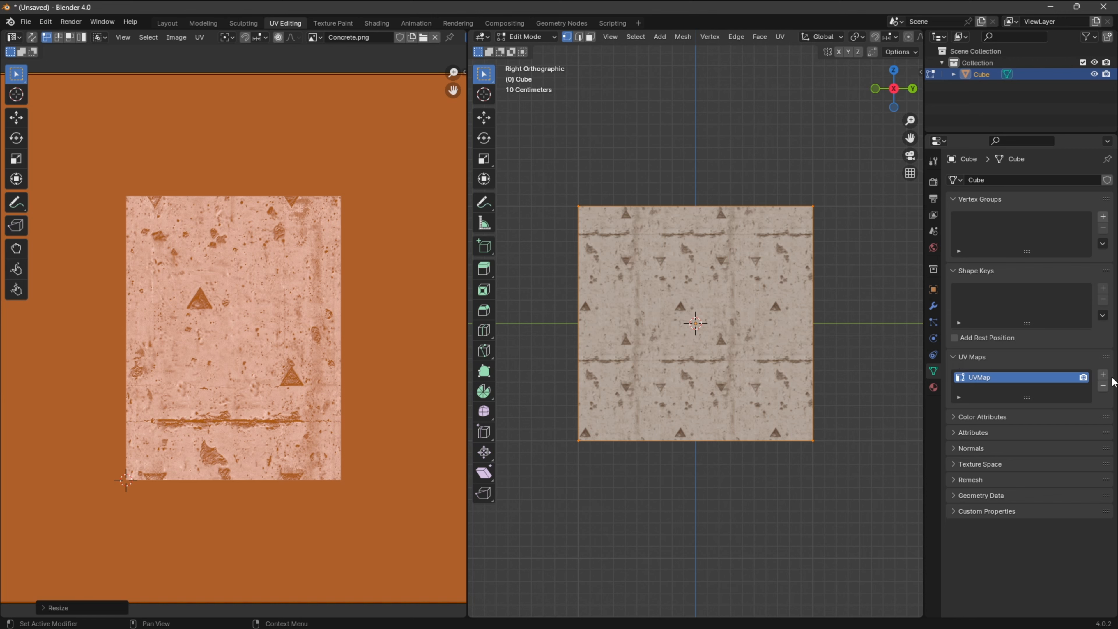
{"action": "left_click", "coordinate": [1103, 374]}
{"action": "double_click", "coordinate": [990, 393]}
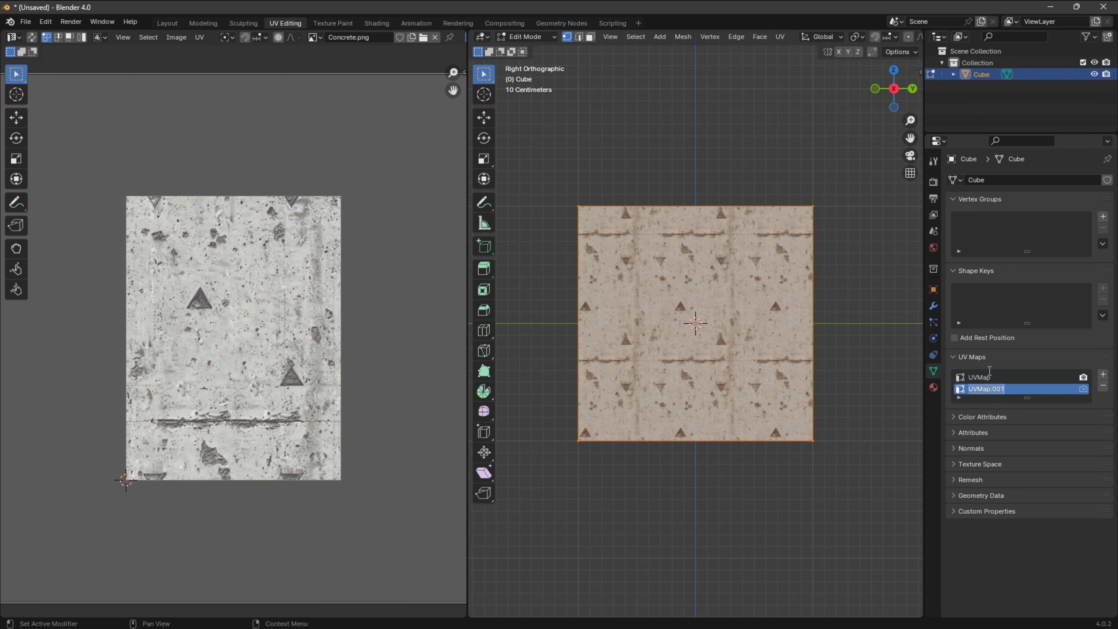
{"action": "type", "text": "U"}
{"action": "left_click", "coordinate": [1083, 390]}
In the Shading workspace, connect the EmissionMapTexture.png Color output to the Principled BSDF's Base Color
{"action": "left_click", "coordinate": [379, 23]}
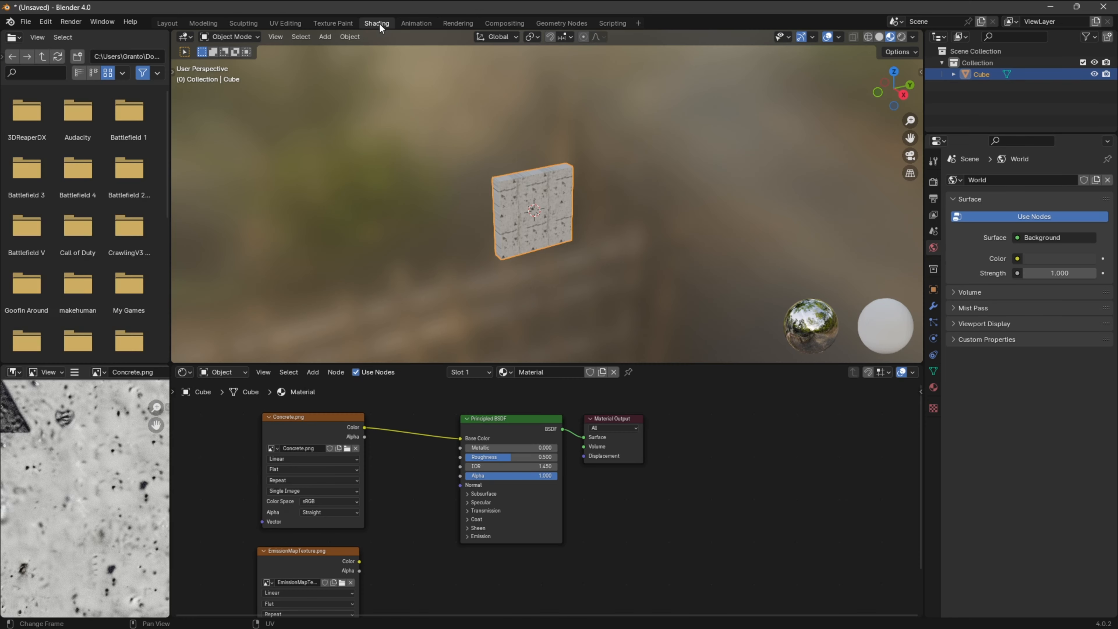
{"action": "scroll", "coordinate": [372, 515], "scroll_direction": "up", "scroll_amount": 1}
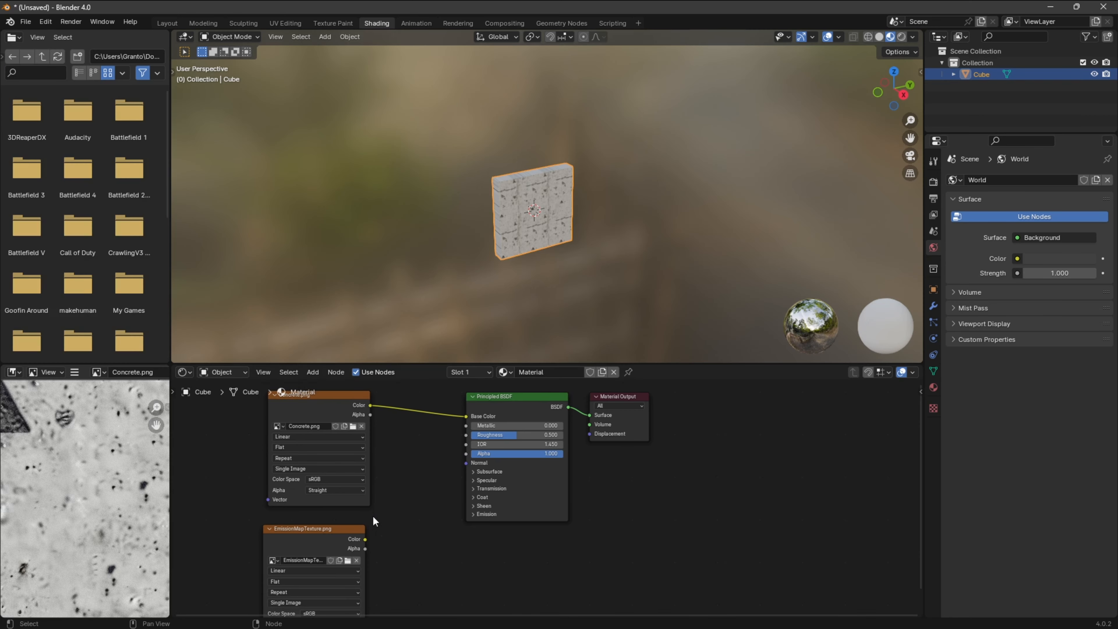
{"action": "left_click", "coordinate": [307, 545]}
{"action": "left_click_drag", "start_coordinate": [365, 538], "coordinate": [470, 415]}
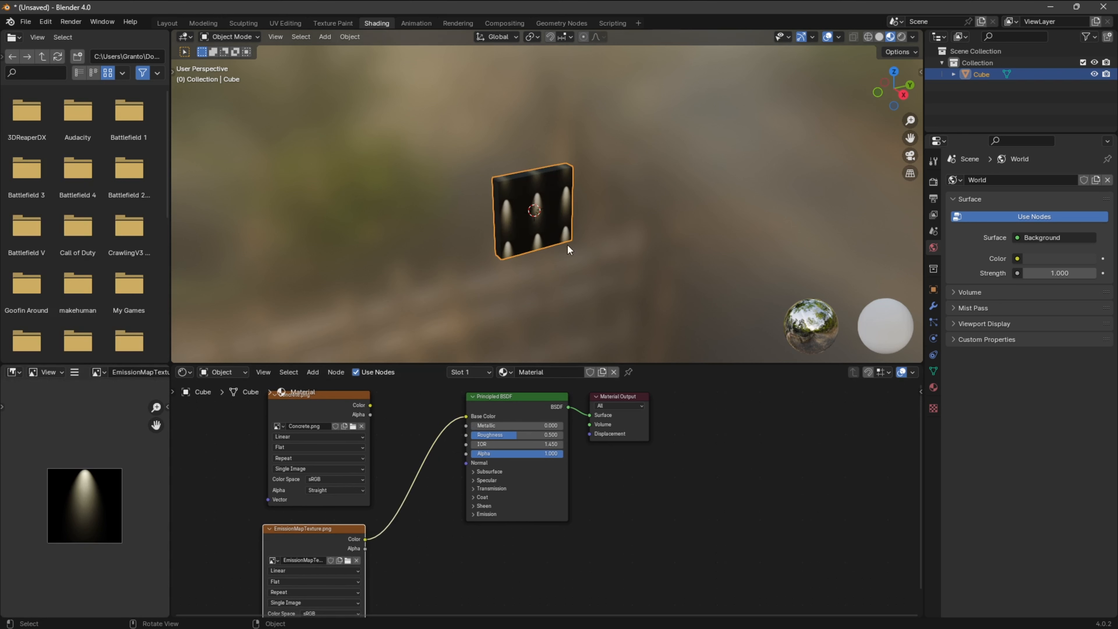
{"action": "scroll", "coordinate": [527, 203], "scroll_direction": "up", "scroll_amount": 3}
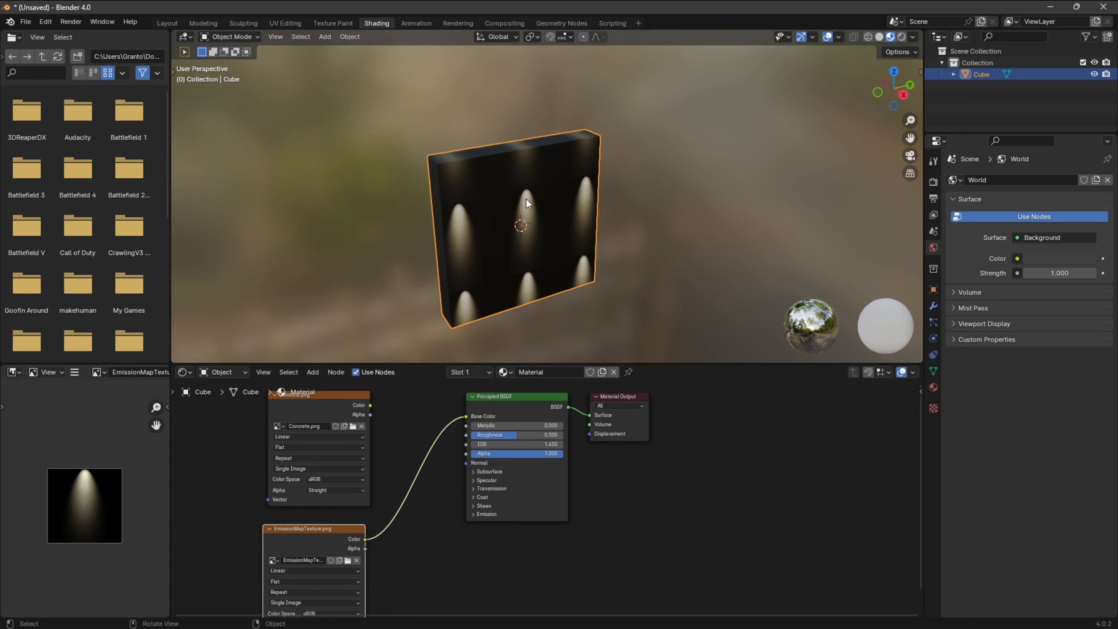
Scale all UVs of the Light map down inside the emission texture and move them up to frame the light's top
{"action": "left_click", "coordinate": [282, 22]}
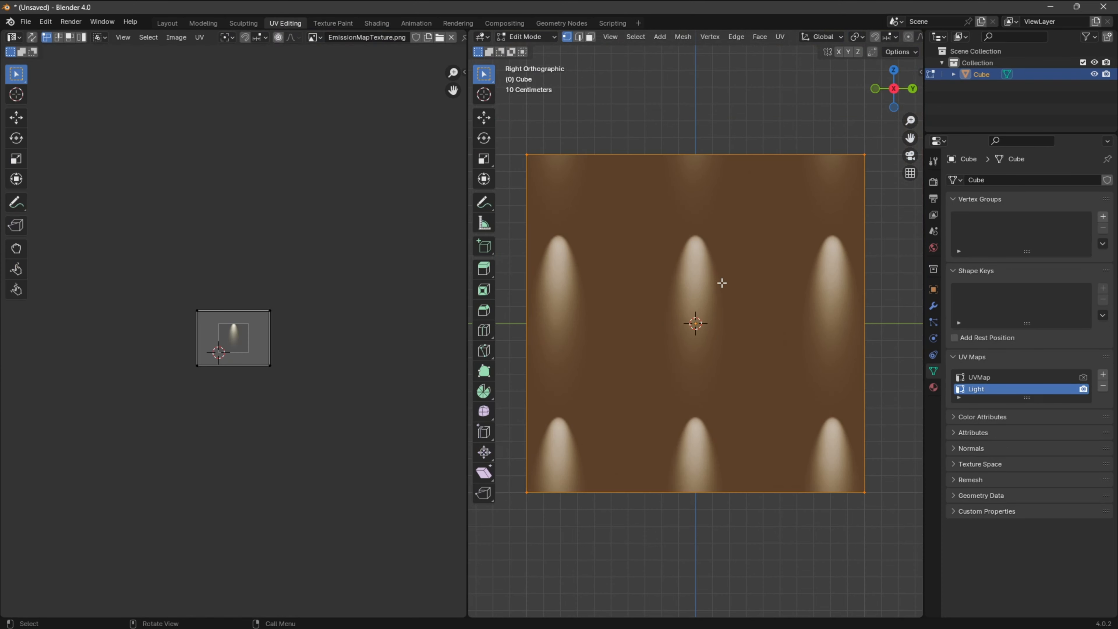
{"action": "key", "text": "a"}
{"action": "scroll", "coordinate": [277, 275], "scroll_direction": "up", "scroll_amount": 4}
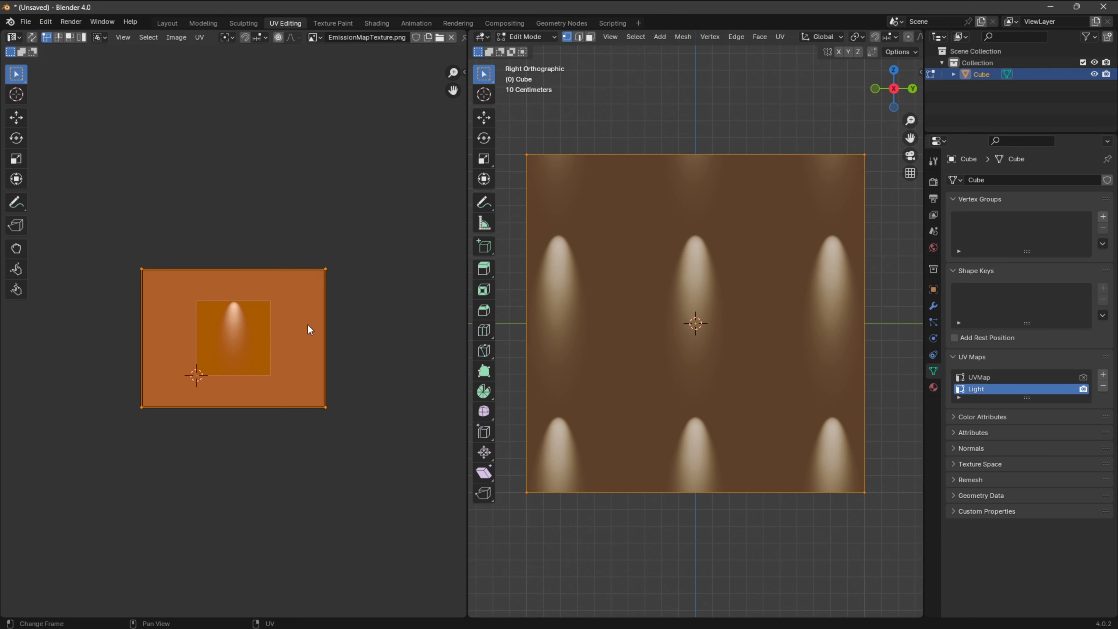
{"action": "key", "text": "s"}
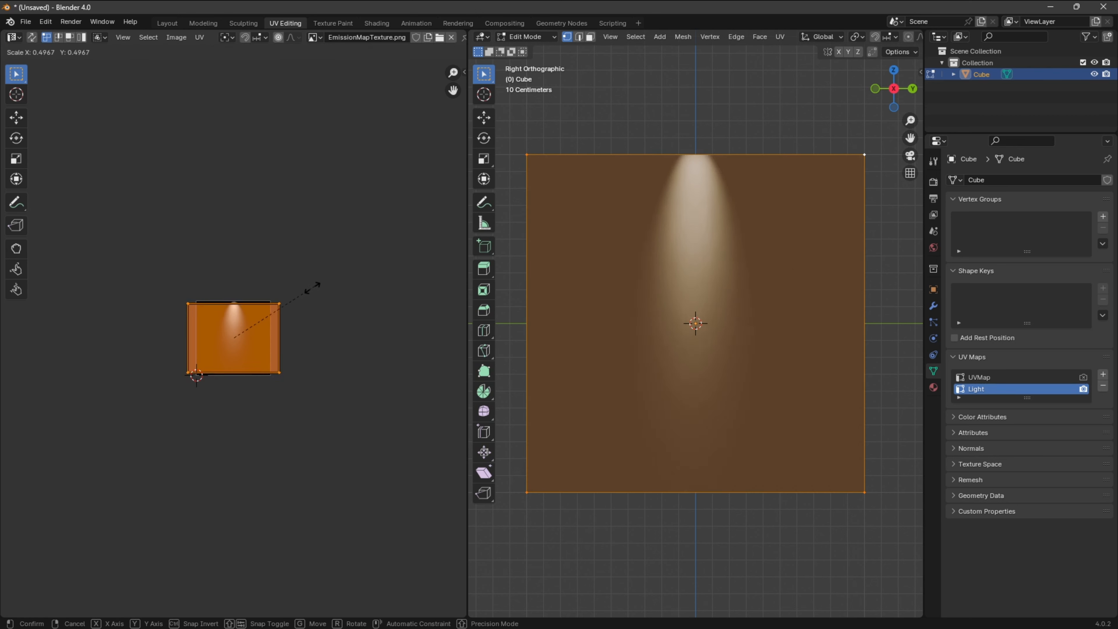
{"action": "left_click", "coordinate": [287, 305]}
{"action": "left_click", "coordinate": [16, 117]}
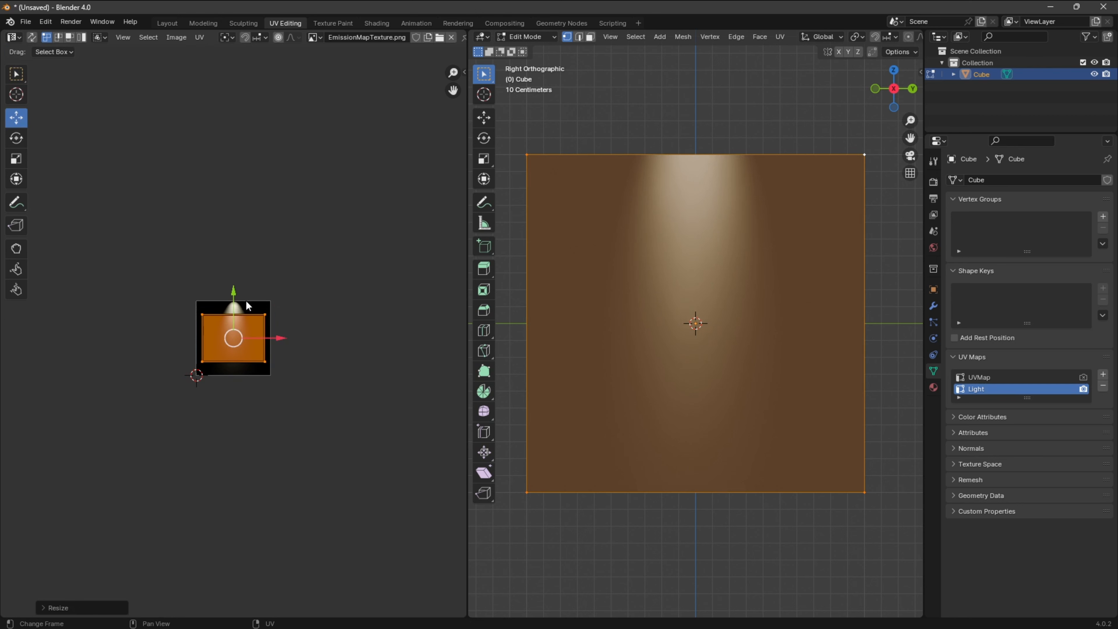
{"action": "left_click_drag", "start_coordinate": [235, 292], "coordinate": [233, 278]}
Try scaling the Light map's UVs along Y only, and undo it
{"action": "key", "text": "s"}
{"action": "key", "text": "y"}
{"action": "left_click", "coordinate": [347, 291]}
{"action": "key", "text": "ctrl+z"}
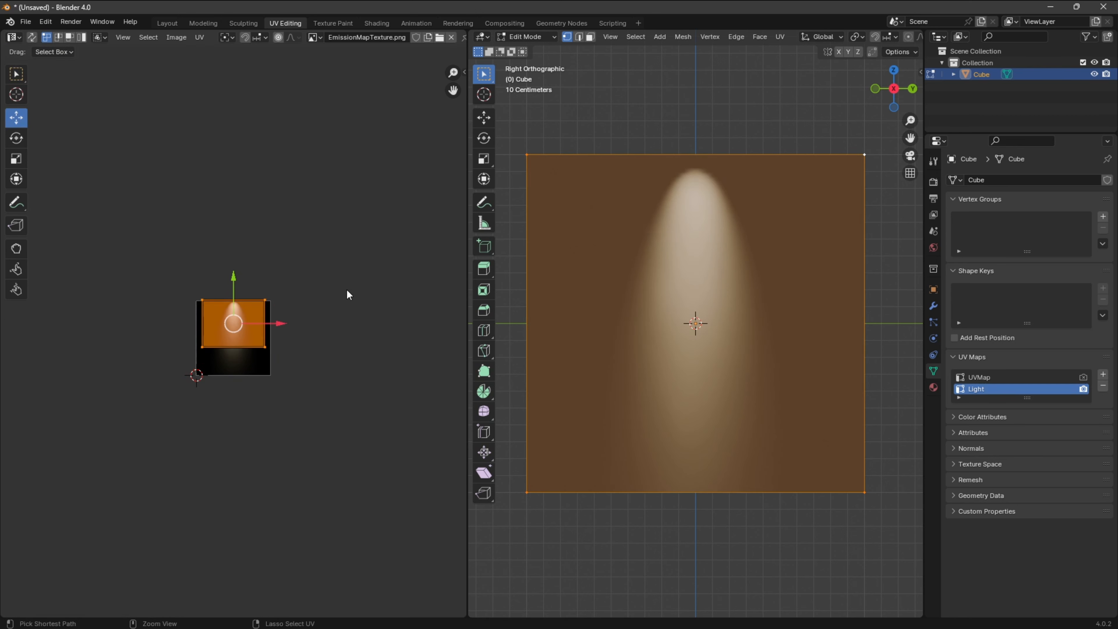
Scale the Light map's UVs along X to about 0.46 to widen the light, and check the cube in the Layout workspace
{"action": "key", "text": "s"}
{"action": "key", "text": "x"}
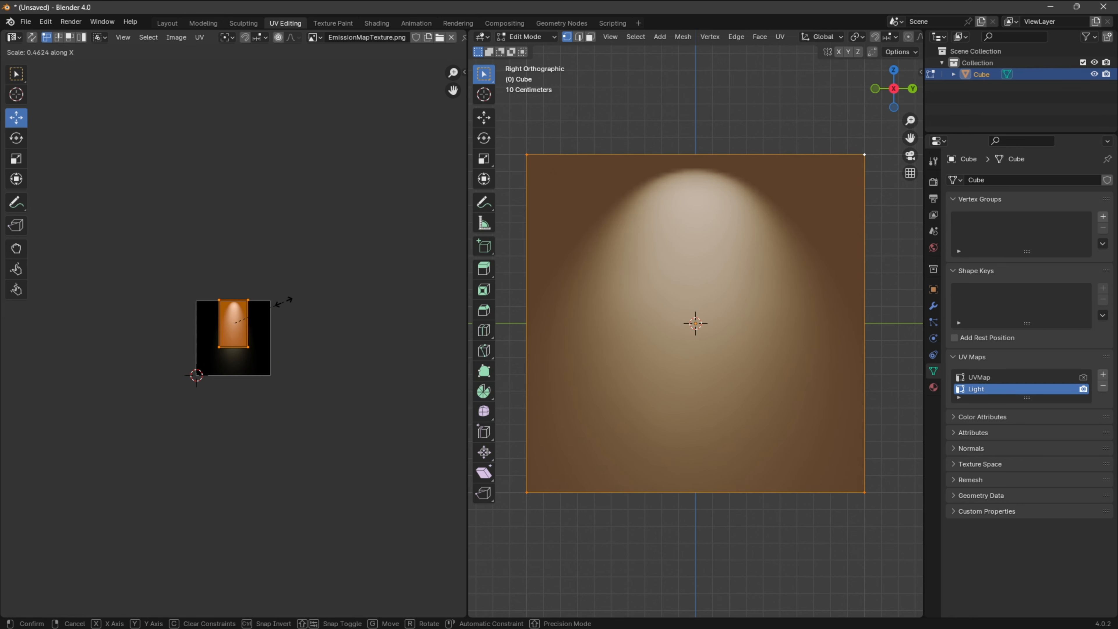
{"action": "left_click", "coordinate": [282, 297]}
{"action": "middle_click_drag", "start_coordinate": [651, 322], "coordinate": [704, 328]}
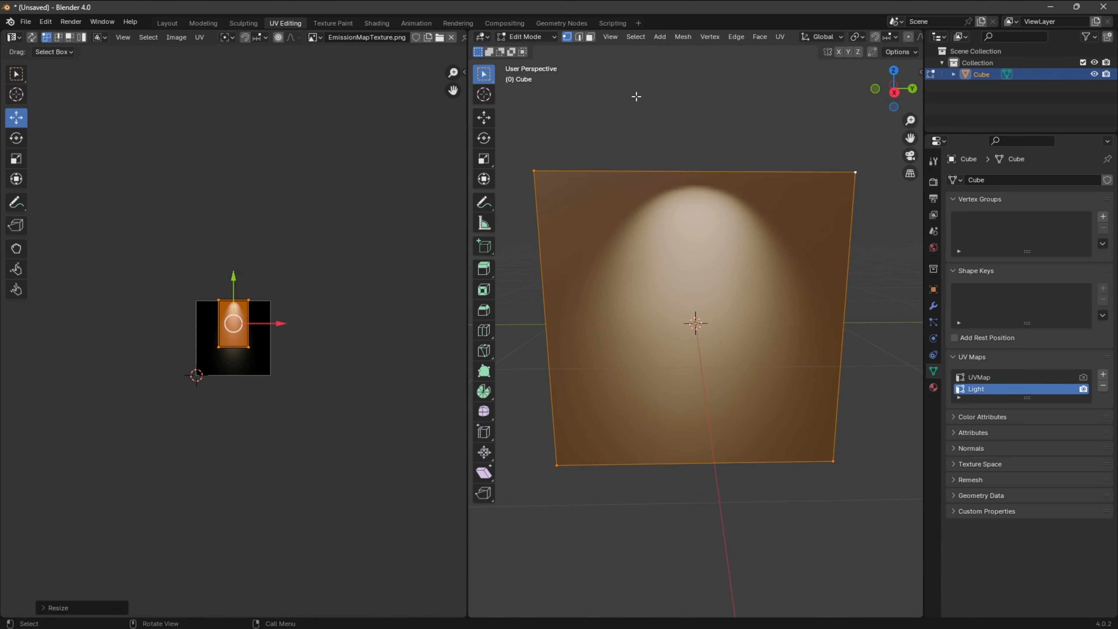
{"action": "left_click", "coordinate": [636, 97]}
{"action": "middle_click_drag", "start_coordinate": [749, 266], "coordinate": [741, 266]}
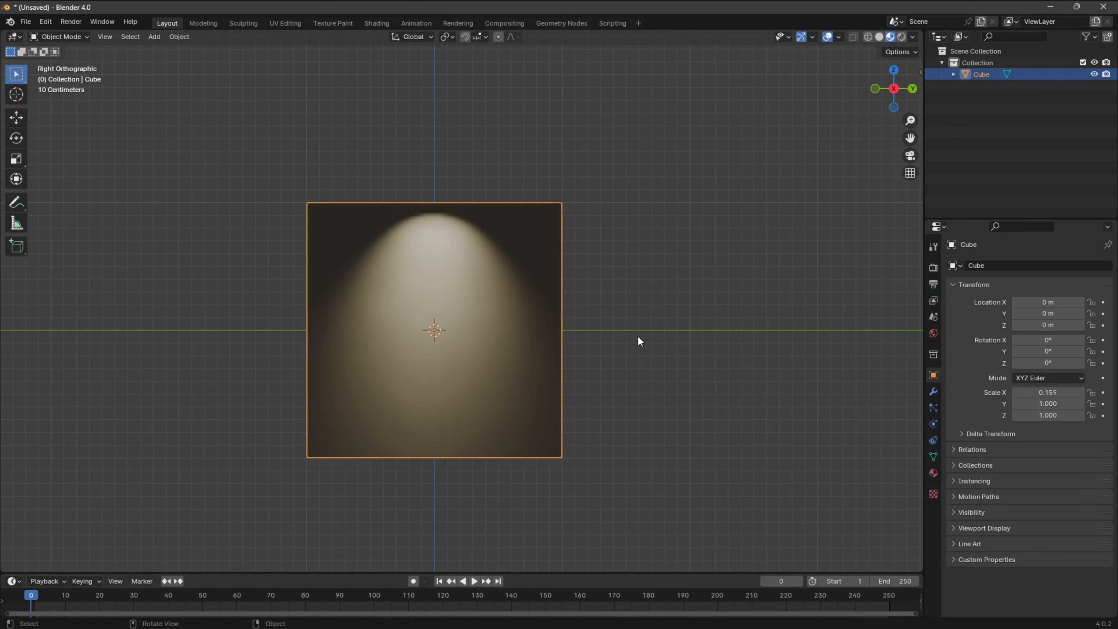
{"action": "middle_click_drag", "start_coordinate": [639, 341], "coordinate": [560, 365]}
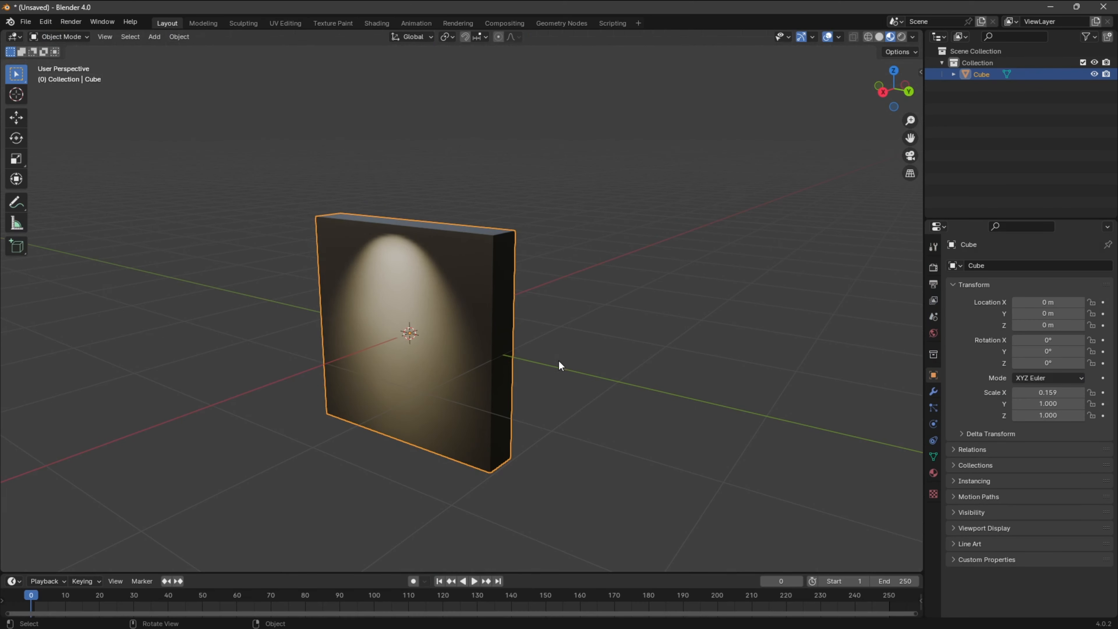
{"action": "middle_click_drag", "start_coordinate": [479, 355], "coordinate": [523, 259]}
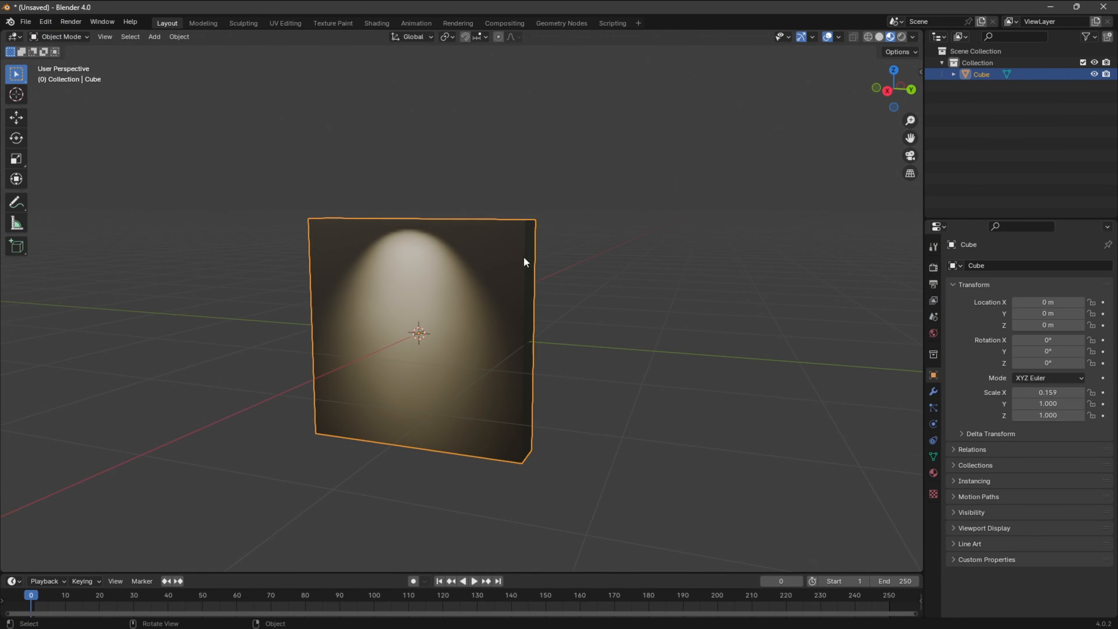
Return to the Shading workspace and make UVMap the cube's active render UV map
{"action": "left_click", "coordinate": [382, 24]}
{"action": "left_click", "coordinate": [933, 371]}
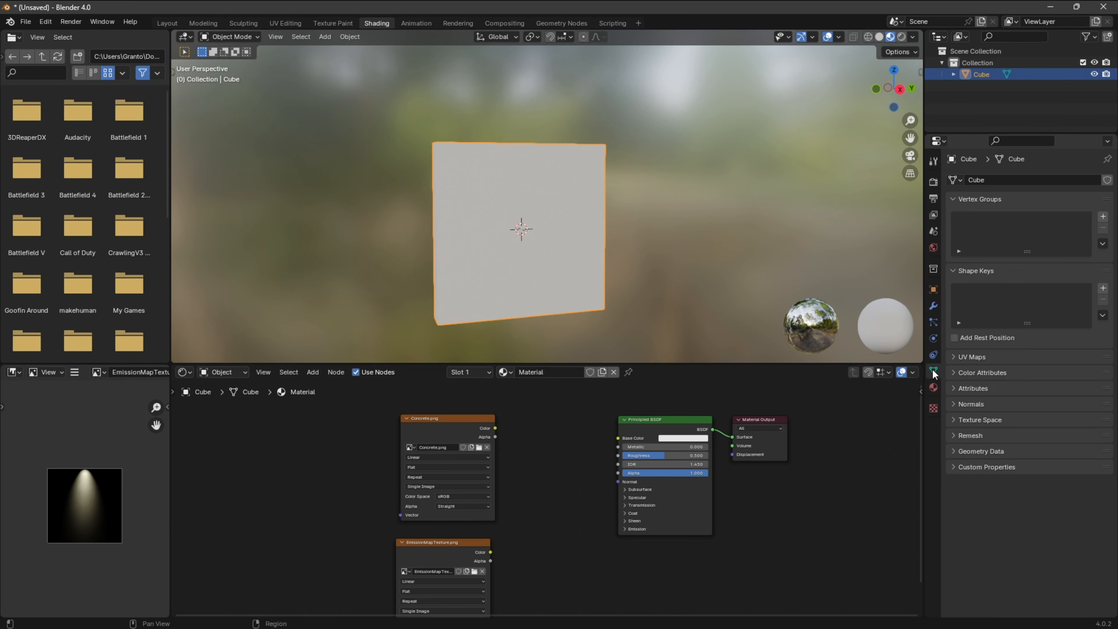
{"action": "left_click", "coordinate": [953, 358]}
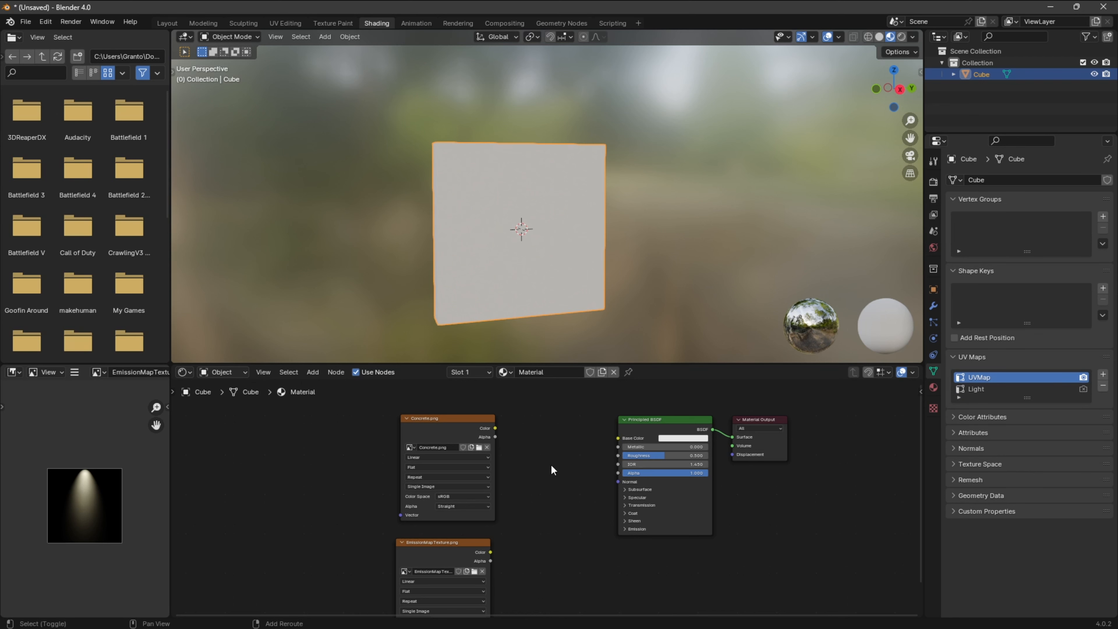
Add a Mix node between the Concrete.png texture and the Principled BSDF, with its data type set to Color
{"action": "key", "text": "shift+a"}
{"action": "type", "text": "mix"}
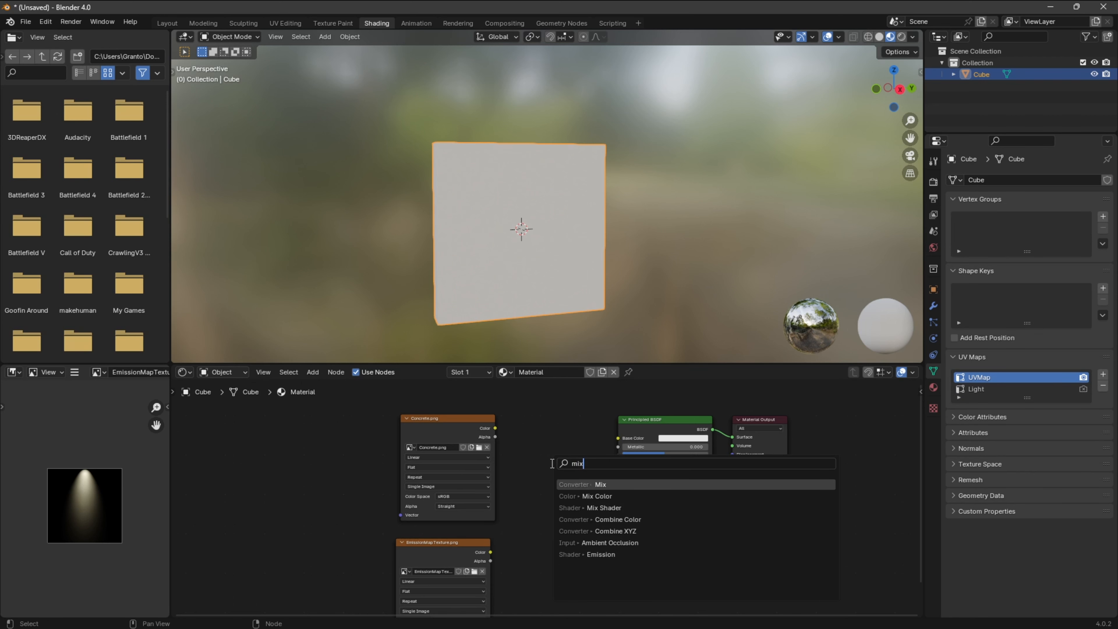
{"action": "key", "text": "Return"}
{"action": "left_click", "coordinate": [524, 424]}
{"action": "scroll", "coordinate": [546, 429], "scroll_direction": "up", "scroll_amount": 6}
{"action": "left_click", "coordinate": [576, 473]}
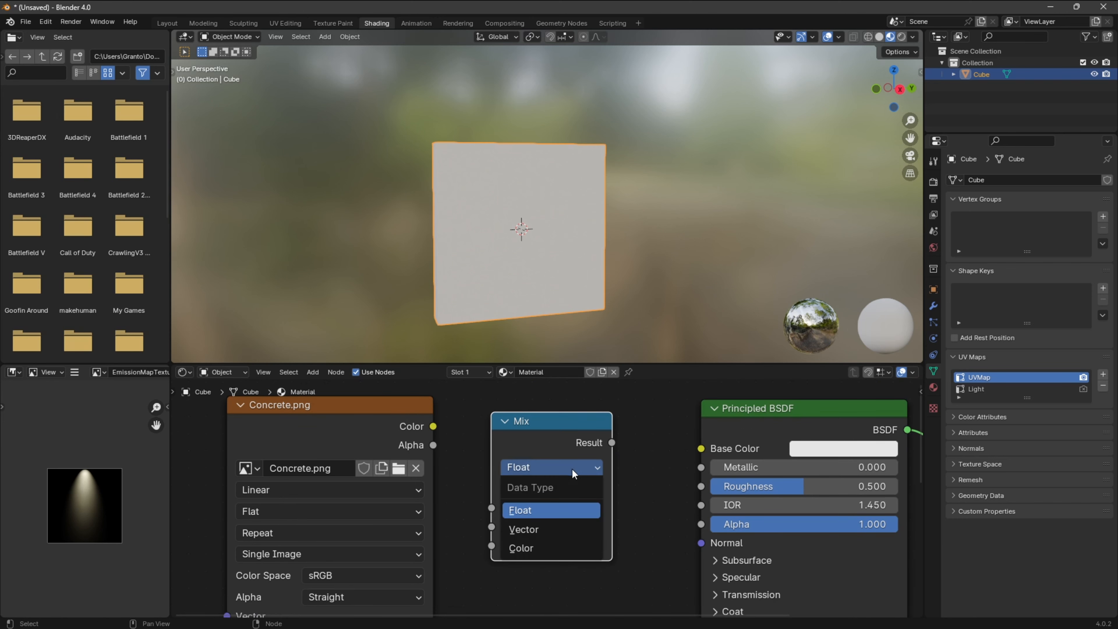
{"action": "left_click", "coordinate": [547, 551]}
Connect the Concrete.png Color to the Mix node's A input and the EmissionMapTexture.png Color to its B input
{"action": "scroll", "coordinate": [519, 422], "scroll_direction": "down", "scroll_amount": 3}
{"action": "left_click_drag", "start_coordinate": [506, 404], "coordinate": [540, 487]}
{"action": "left_click_drag", "start_coordinate": [500, 561], "coordinate": [543, 498]}
{"action": "middle_click_drag", "start_coordinate": [610, 416], "coordinate": [583, 432]}
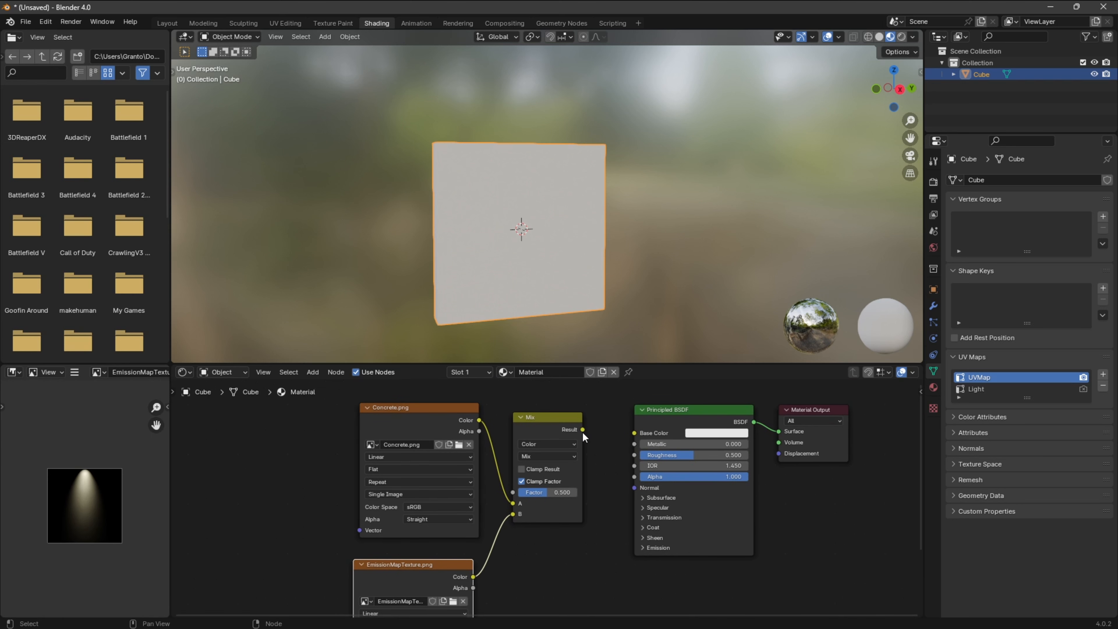
Connect the Mix node's Result to the Principled BSDF's Base Color and view the combined textures on the cube
{"action": "left_click_drag", "start_coordinate": [583, 431], "coordinate": [633, 434]}
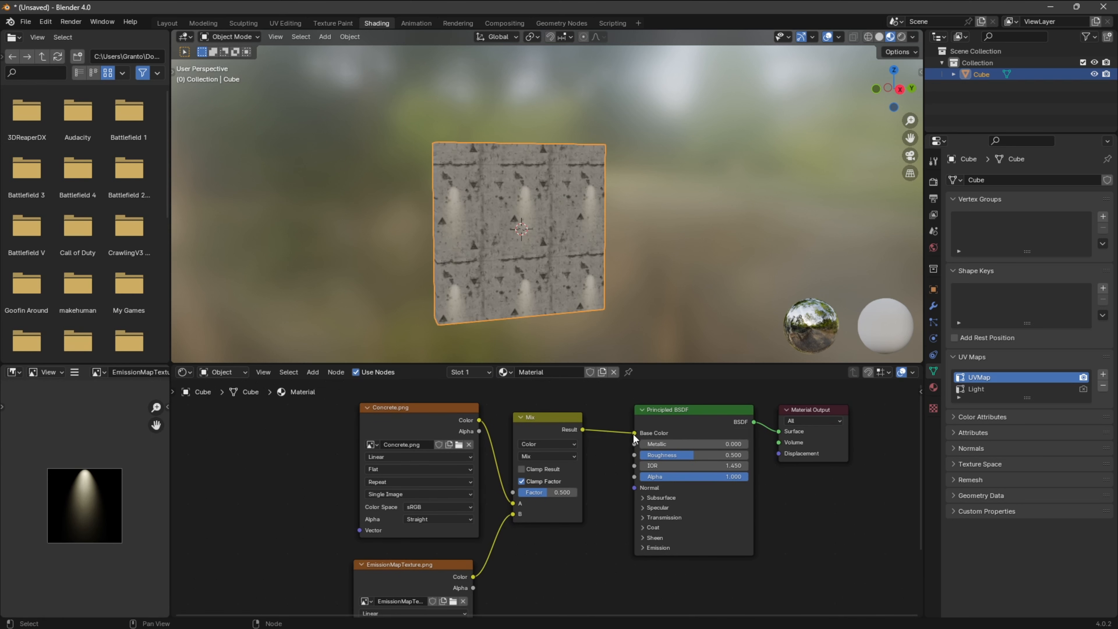
{"action": "scroll", "coordinate": [486, 223], "scroll_direction": "up", "scroll_amount": 4}
{"action": "scroll", "coordinate": [528, 254], "scroll_direction": "down", "scroll_amount": 2}
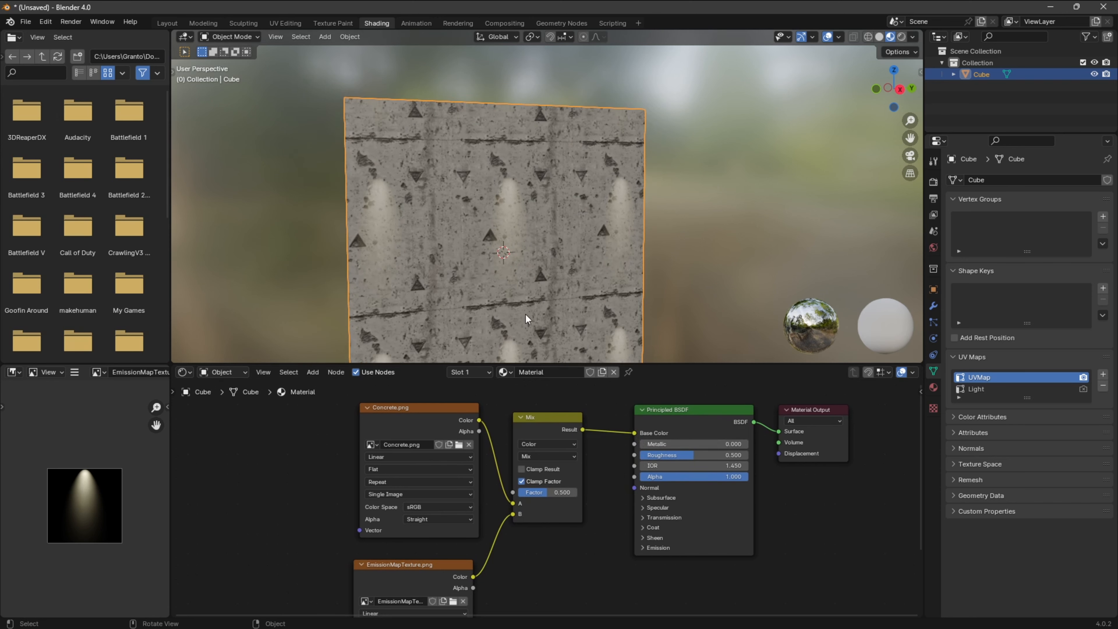
Add a UV Map node and connect its UV output to the EmissionMapTexture.png node's Vector input
{"action": "scroll", "coordinate": [492, 524], "scroll_direction": "down", "scroll_amount": 1}
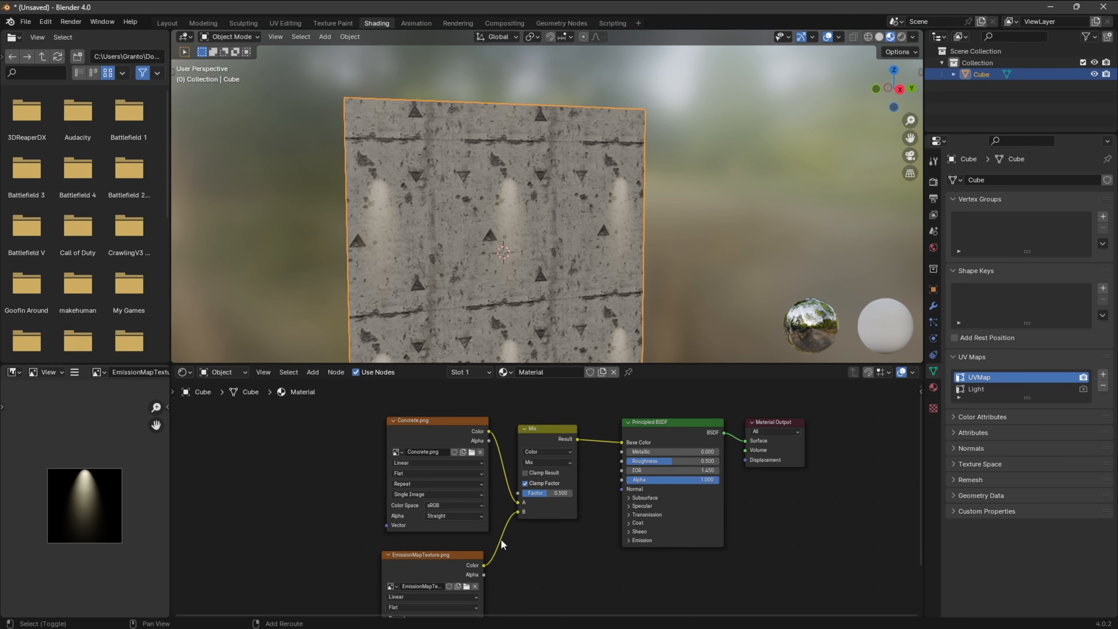
{"action": "middle_click_drag", "start_coordinate": [488, 555], "coordinate": [678, 438]}
{"action": "key", "text": "shift+a"}
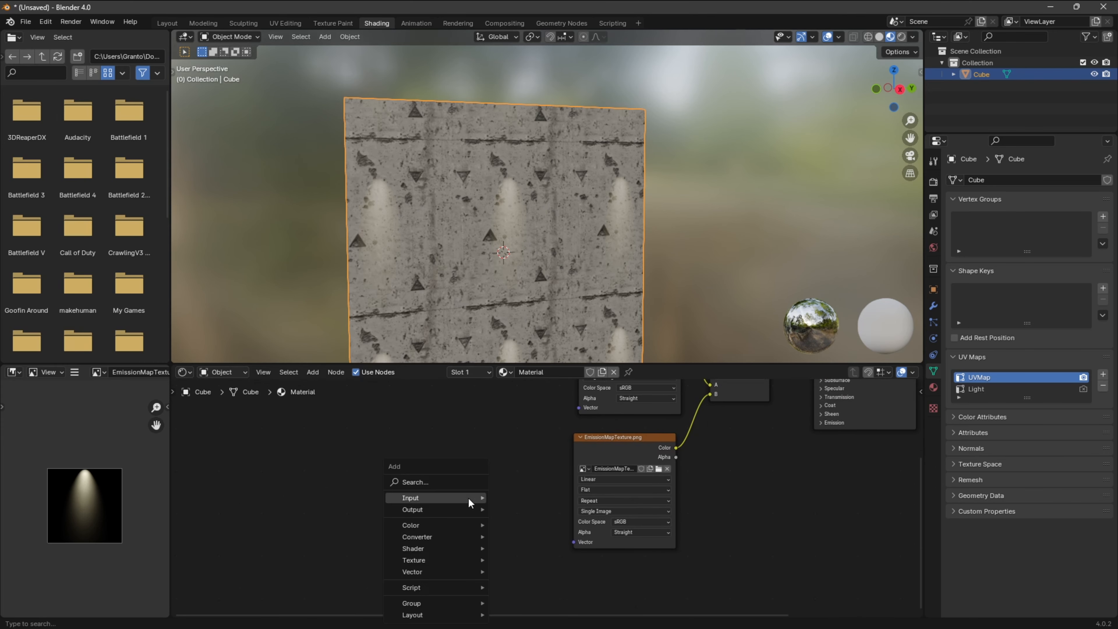
{"action": "mouse_move", "coordinate": [469, 498]}
{"action": "type", "text": "uv"}
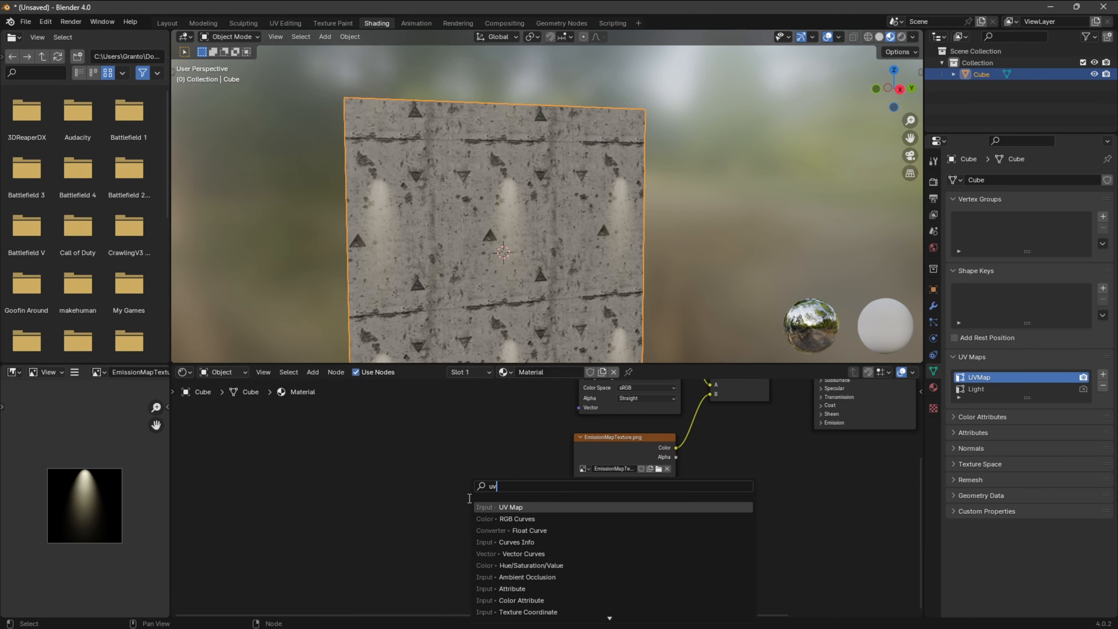
{"action": "key", "text": "Return"}
{"action": "left_click", "coordinate": [468, 498]}
{"action": "left_click_drag", "start_coordinate": [528, 513], "coordinate": [574, 542]}
Set the UV Map node to the Light UV map and check the light on the cube
{"action": "scroll", "coordinate": [497, 536], "scroll_direction": "up", "scroll_amount": 4}
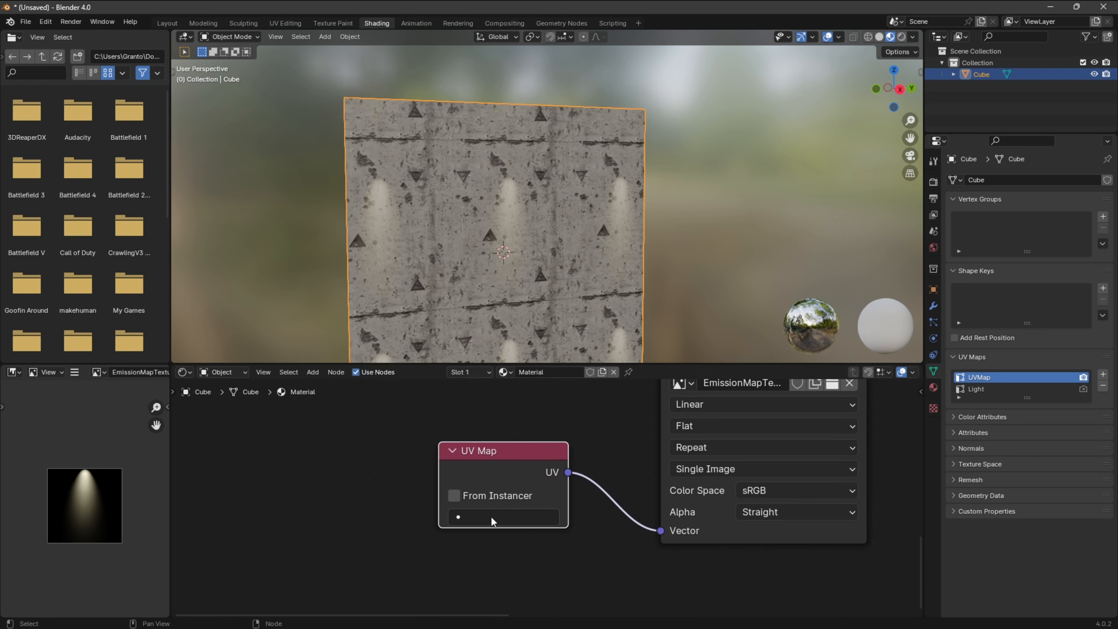
{"action": "left_click", "coordinate": [491, 515]}
{"action": "left_click", "coordinate": [481, 354]}
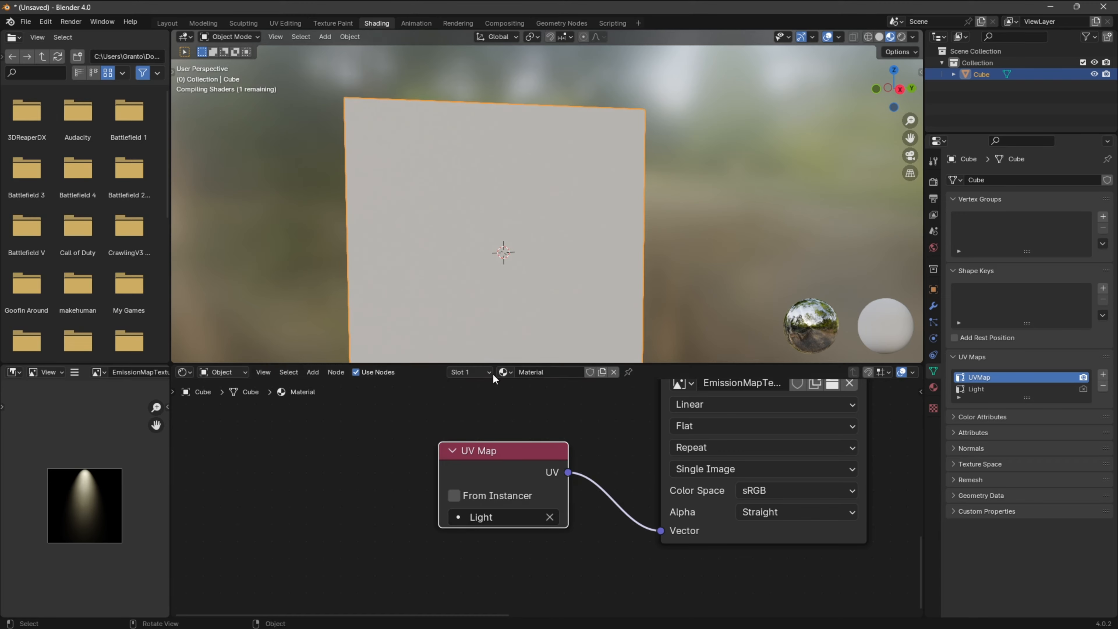
{"action": "middle_click_drag", "start_coordinate": [515, 359], "coordinate": [616, 272]}
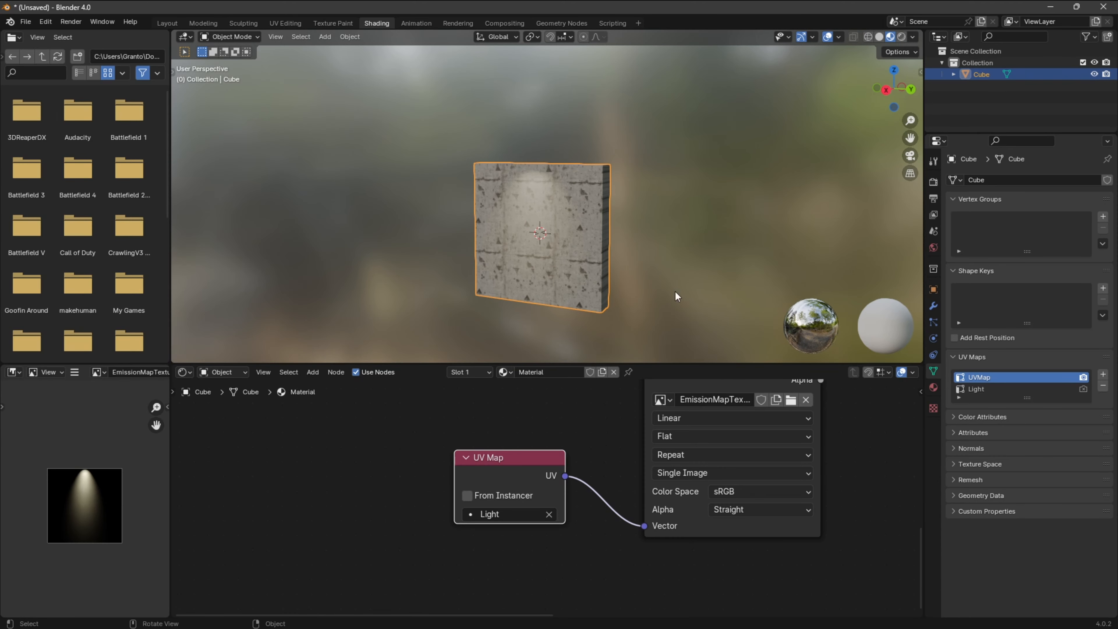
Switch to Unity and create a Standard Surface Shader named GShader in the DeleteAFter folder
{"action": "key", "text": "alt+Tab"}
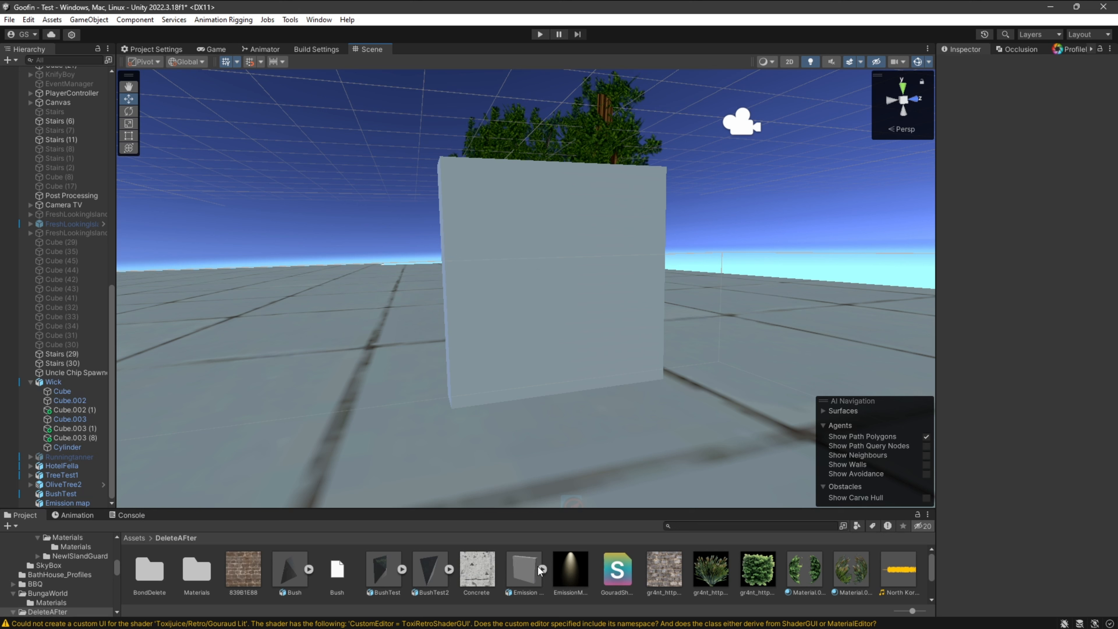
{"action": "left_click", "coordinate": [574, 282]}
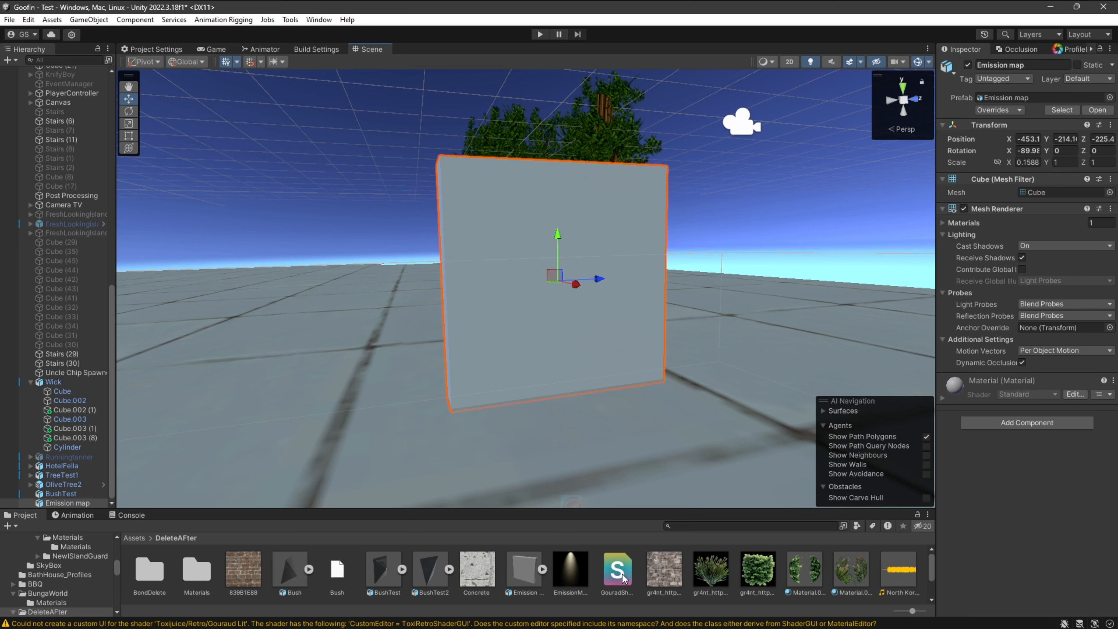
{"action": "left_click", "coordinate": [640, 572]}
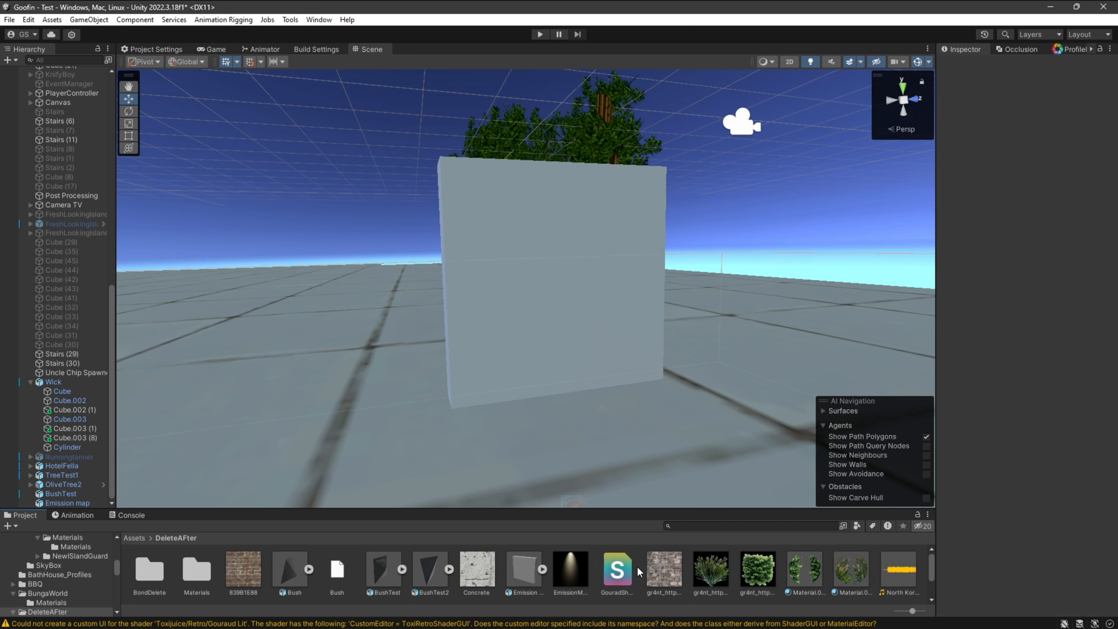
{"action": "right_click", "coordinate": [640, 571]}
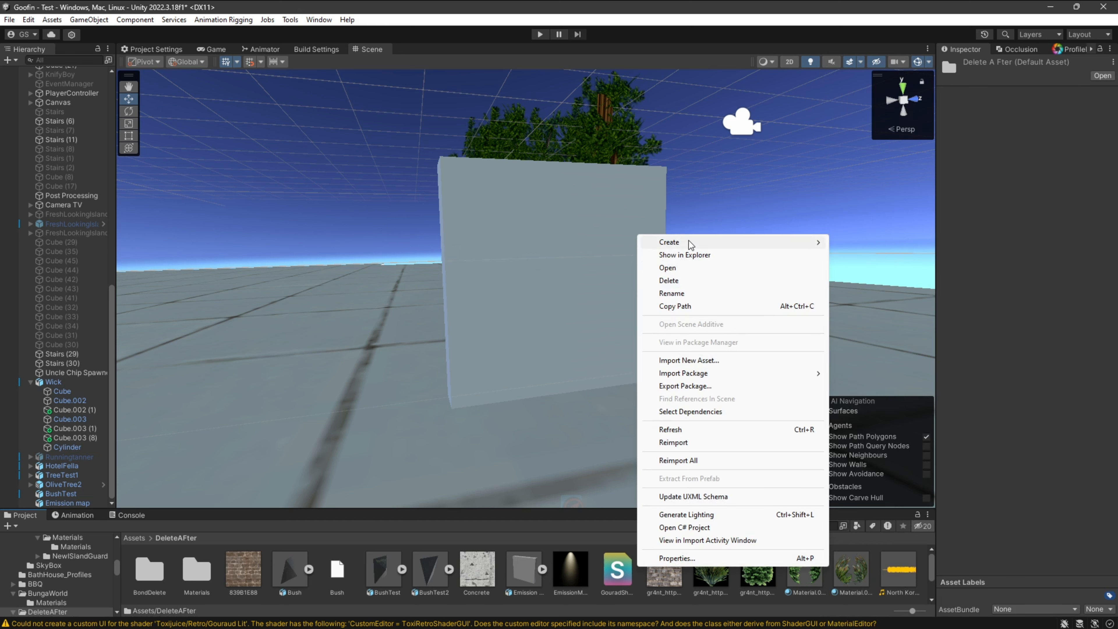
{"action": "mouse_move", "coordinate": [824, 243]}
{"action": "mouse_move", "coordinate": [924, 101]}
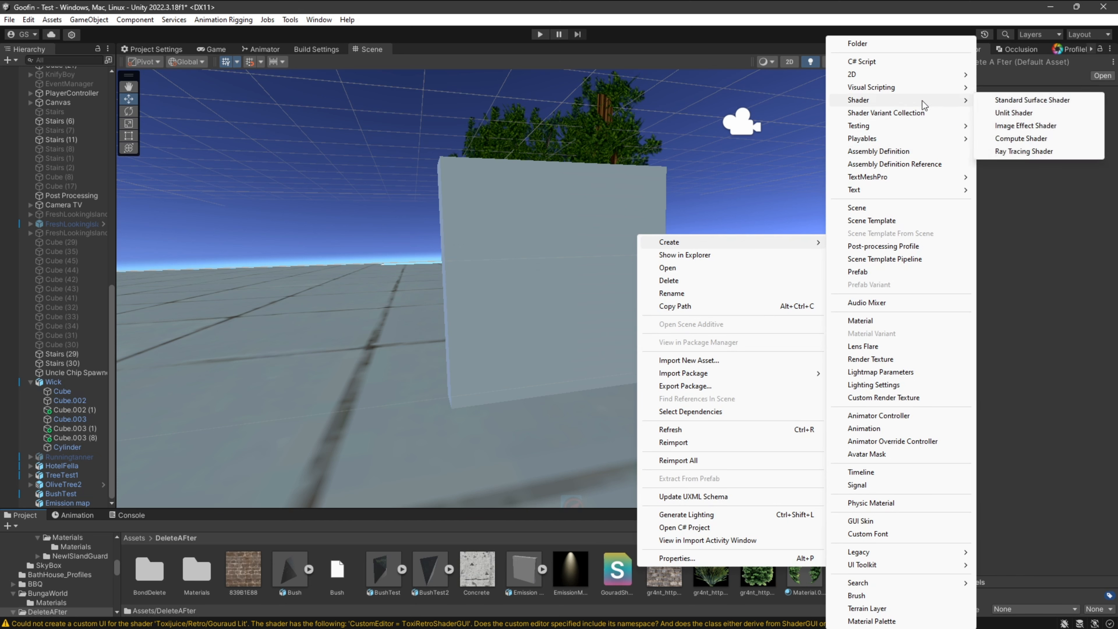
{"action": "left_click", "coordinate": [1048, 105]}
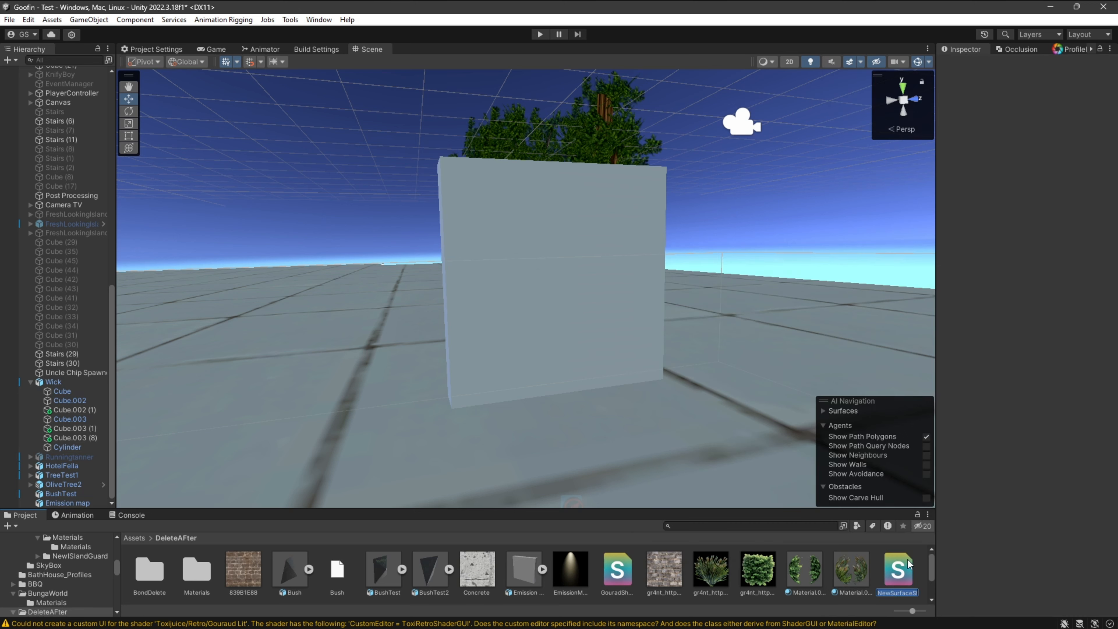
{"action": "type", "text": "GShader"}
{"action": "key", "text": "Return"}
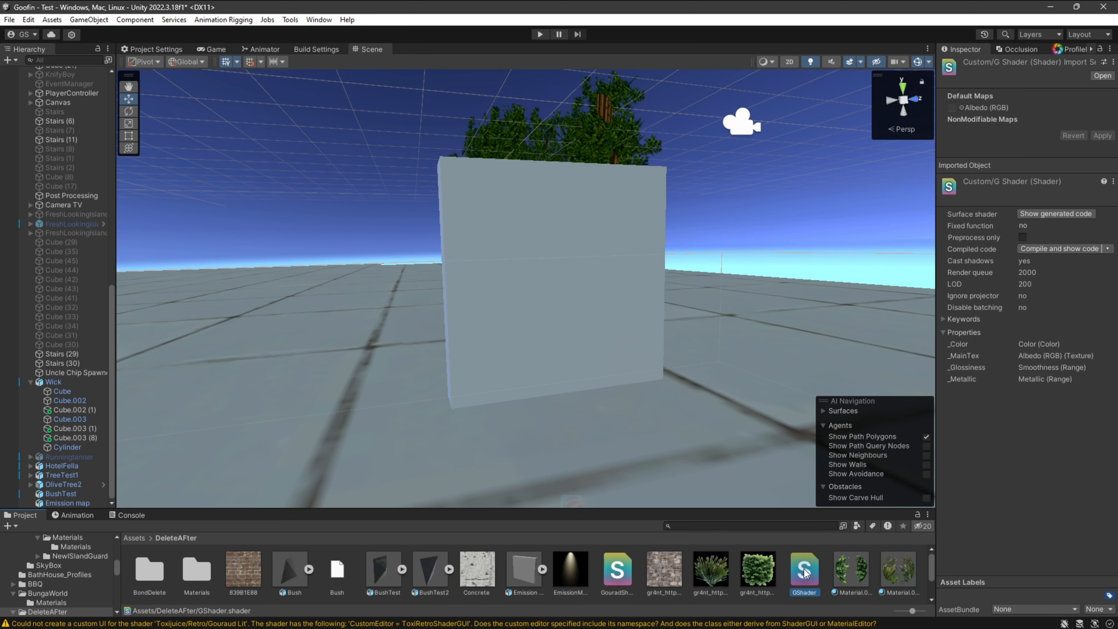
Create a new material from GShader and apply it to the Emission map wall in the scene
{"action": "right_click", "coordinate": [804, 575]}
{"action": "mouse_move", "coordinate": [855, 250]}
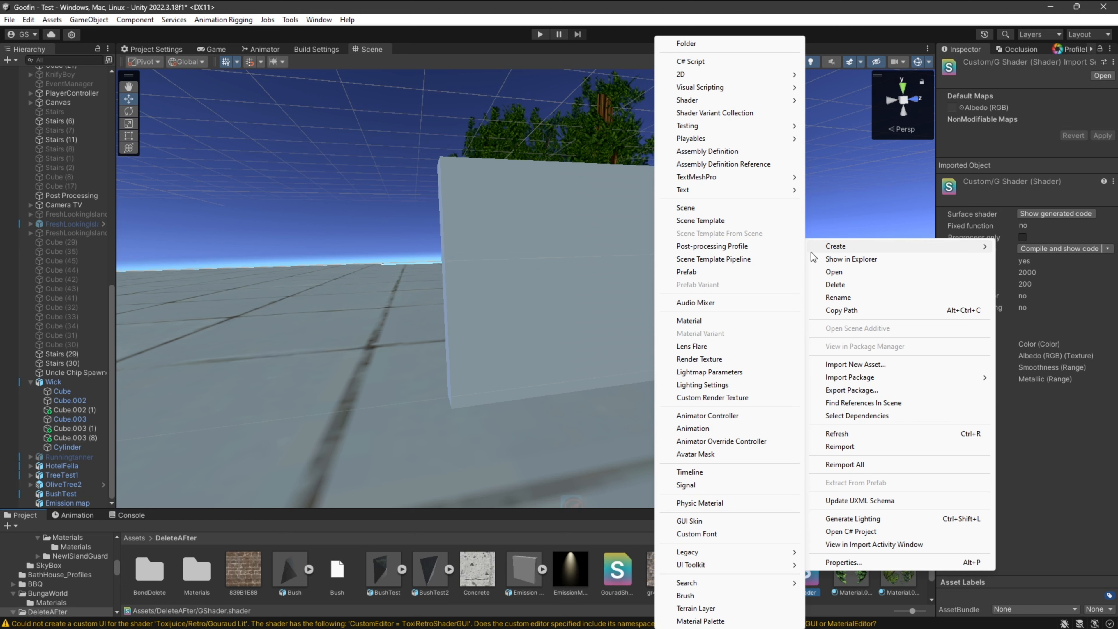
{"action": "left_click", "coordinate": [725, 320]}
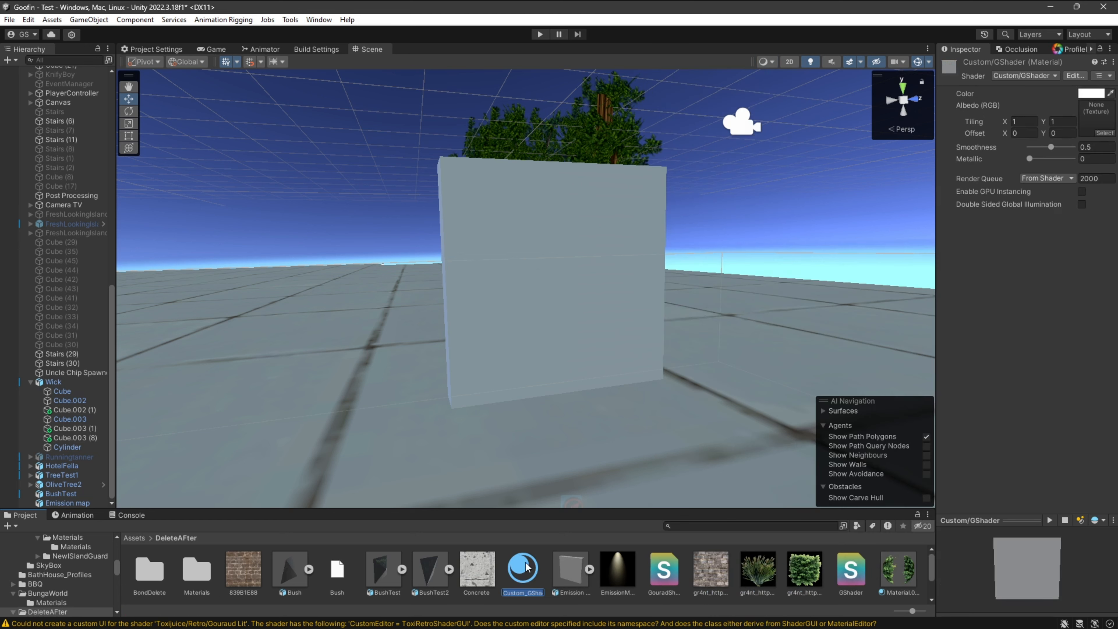
{"action": "left_click", "coordinate": [572, 310]}
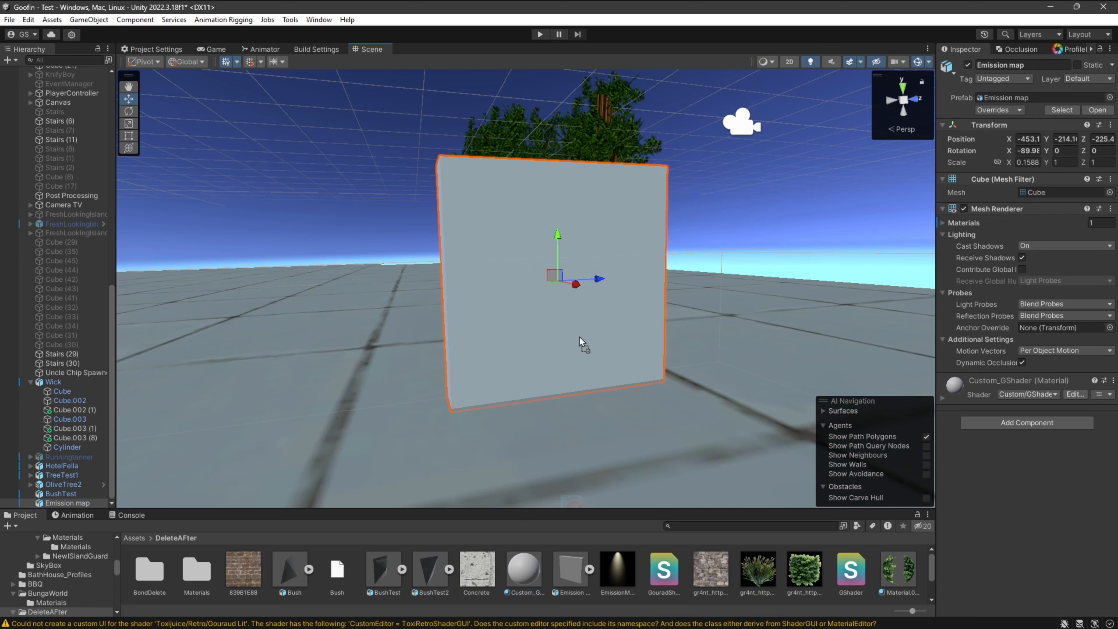
Open GShader in Visual Studio, replace all its code with the copied Gouraud Emission shader, save it, and return to Unity
{"action": "left_click", "coordinate": [849, 575]}
{"action": "double_click", "coordinate": [850, 572]}
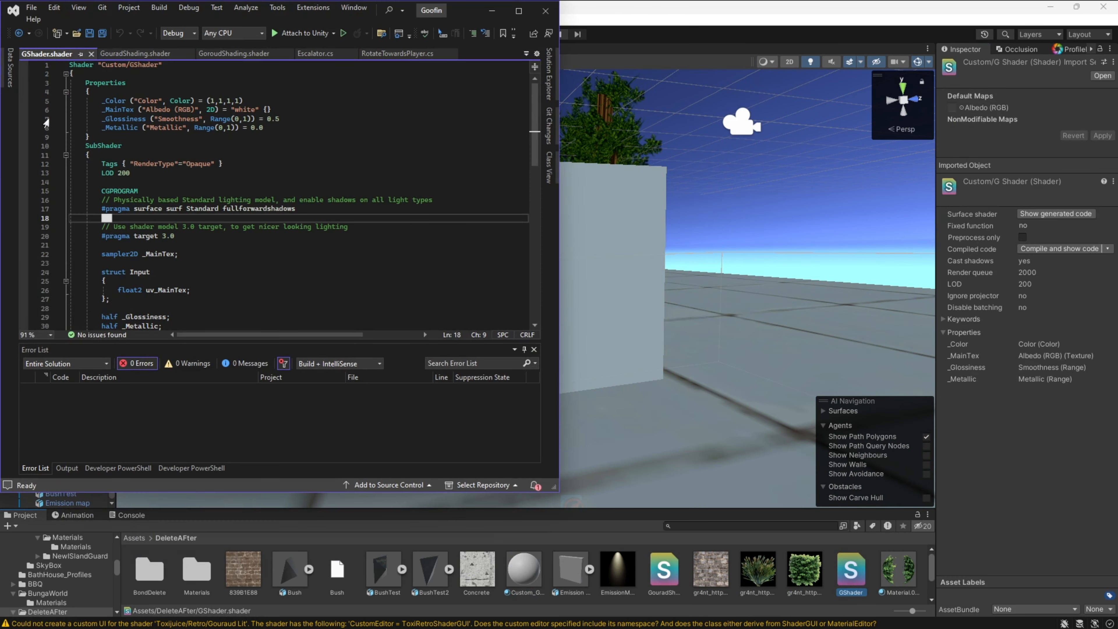
{"action": "left_click", "coordinate": [219, 173]}
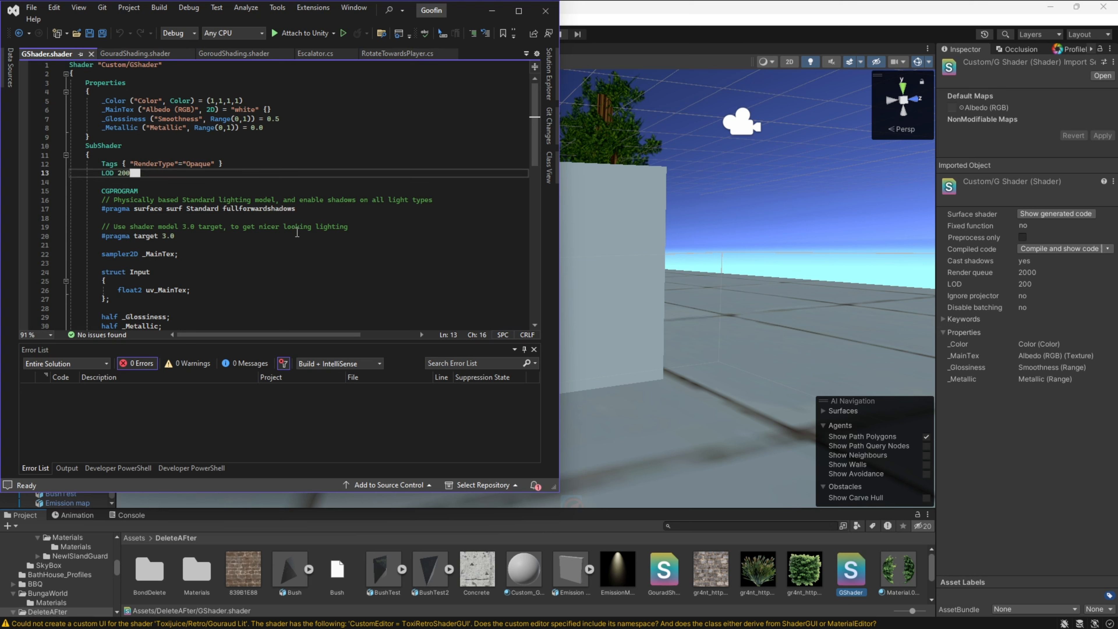
{"action": "key", "text": "ctrl+a"}
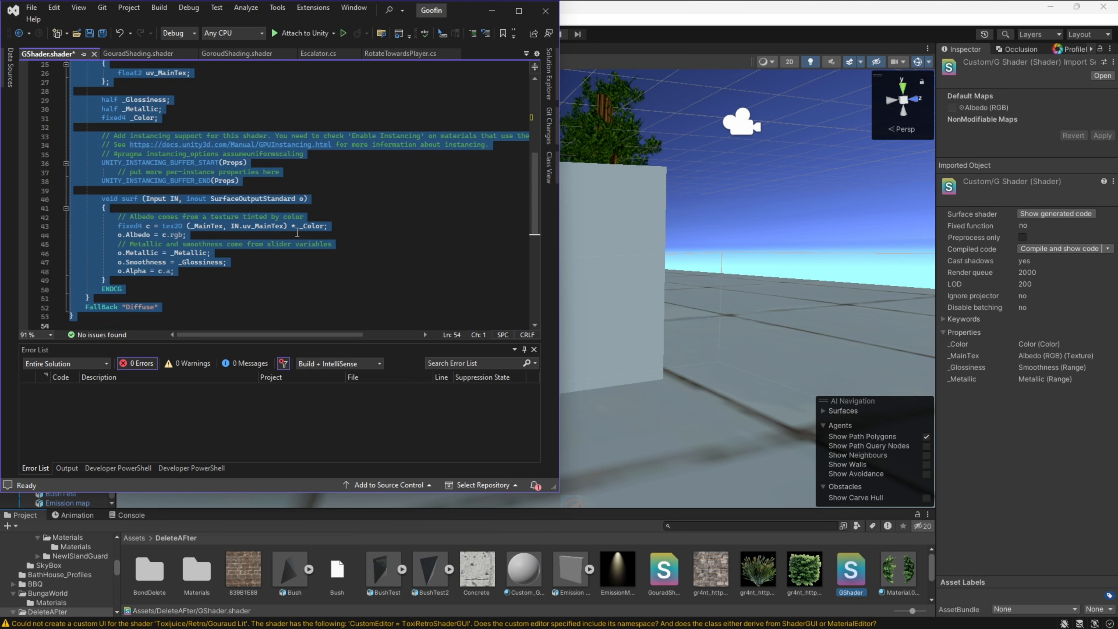
{"action": "key", "text": "ctrl+v"}
{"action": "key", "text": "ctrl+s"}
{"action": "left_click", "coordinate": [491, 11]}
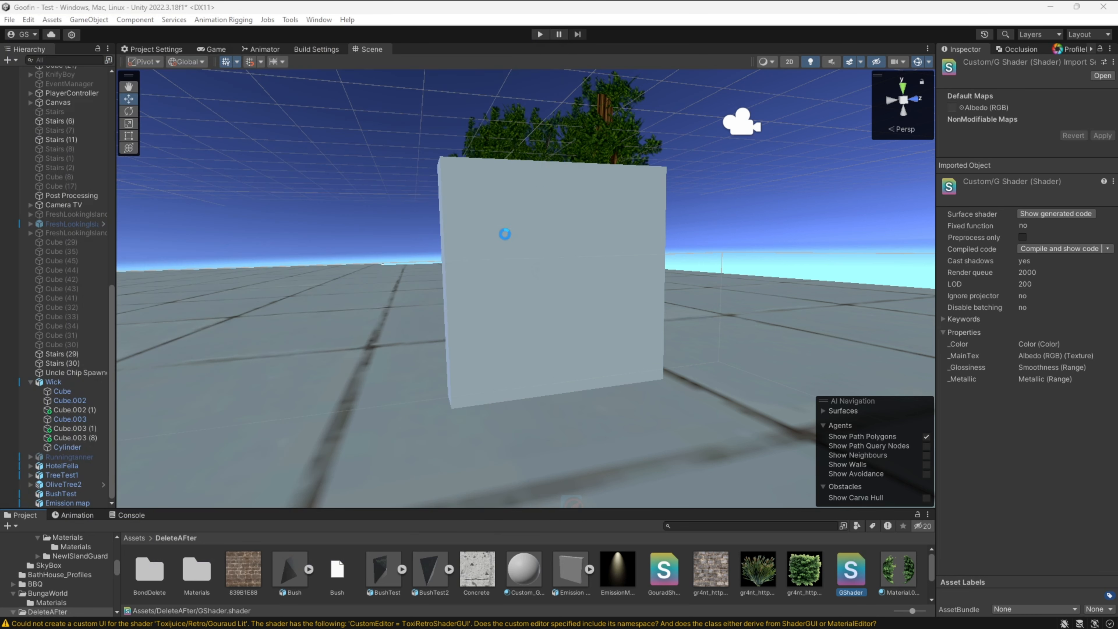
Assign the Concrete texture as Albedo and the light texture as Emission Map in the wall's material
{"action": "left_click", "coordinate": [573, 292]}
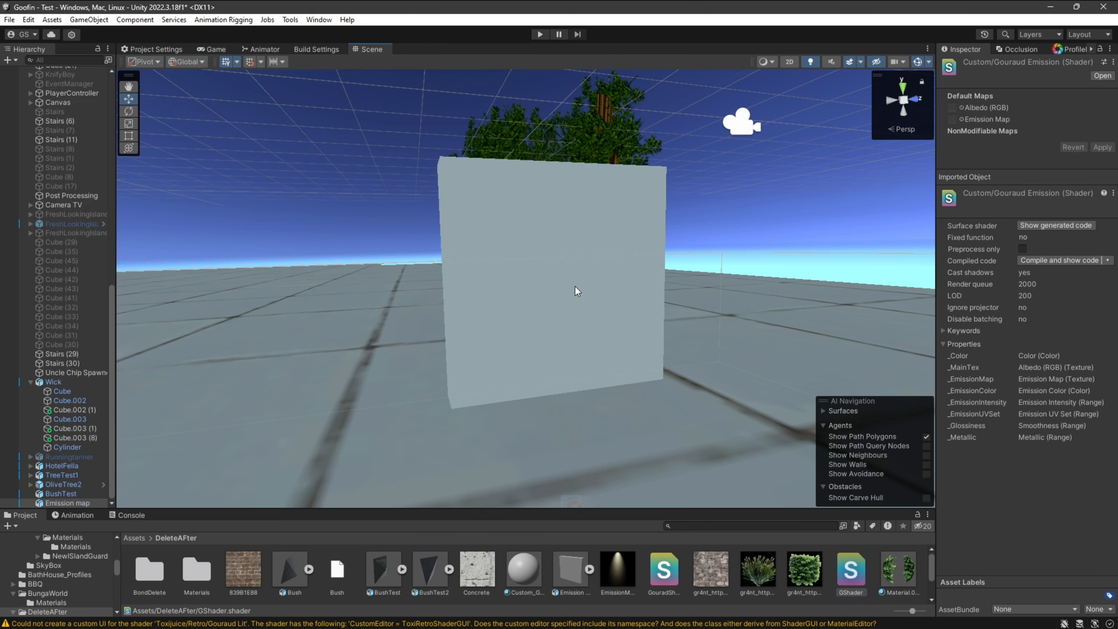
{"action": "scroll", "coordinate": [1023, 416], "scroll_direction": "down", "scroll_amount": 1}
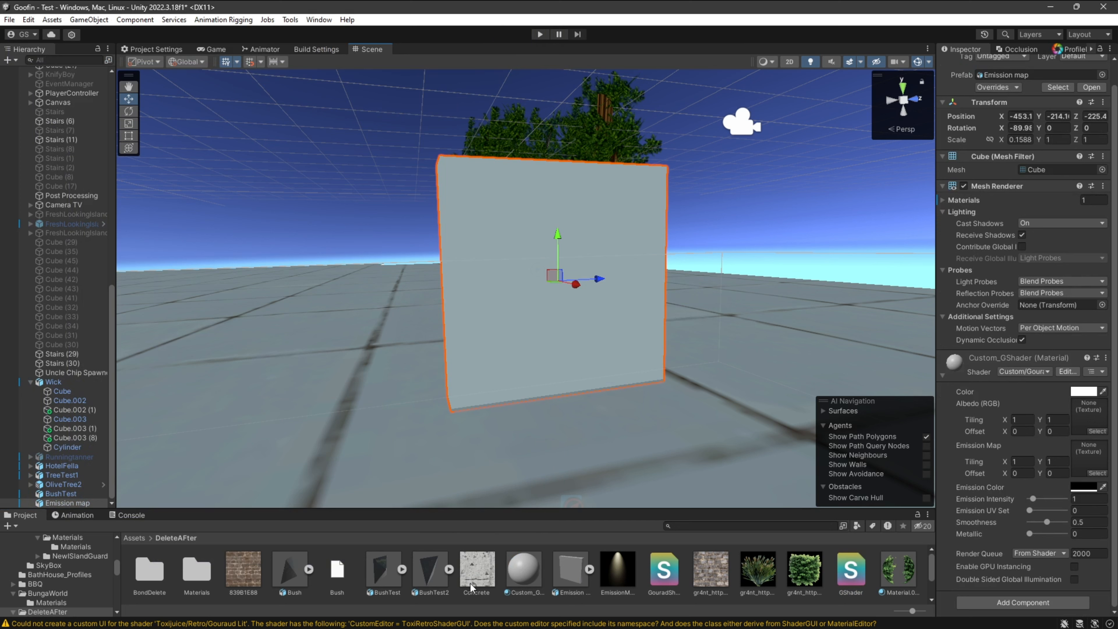
{"action": "left_click_drag", "start_coordinate": [489, 580], "coordinate": [1099, 413]}
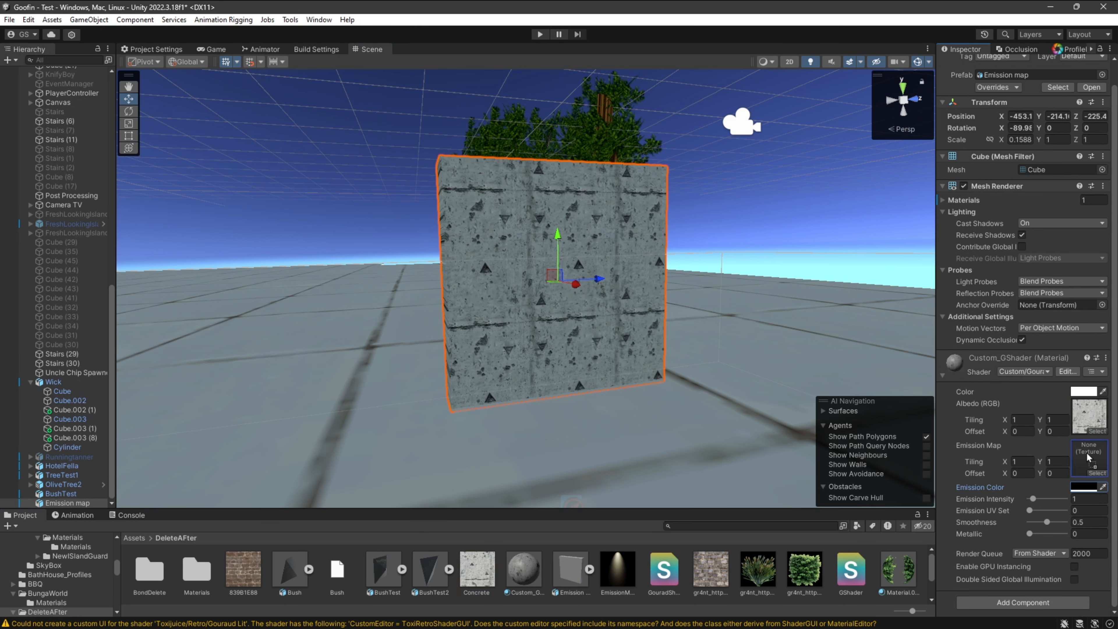
{"action": "left_click_drag", "start_coordinate": [1088, 455], "coordinate": [1084, 456]}
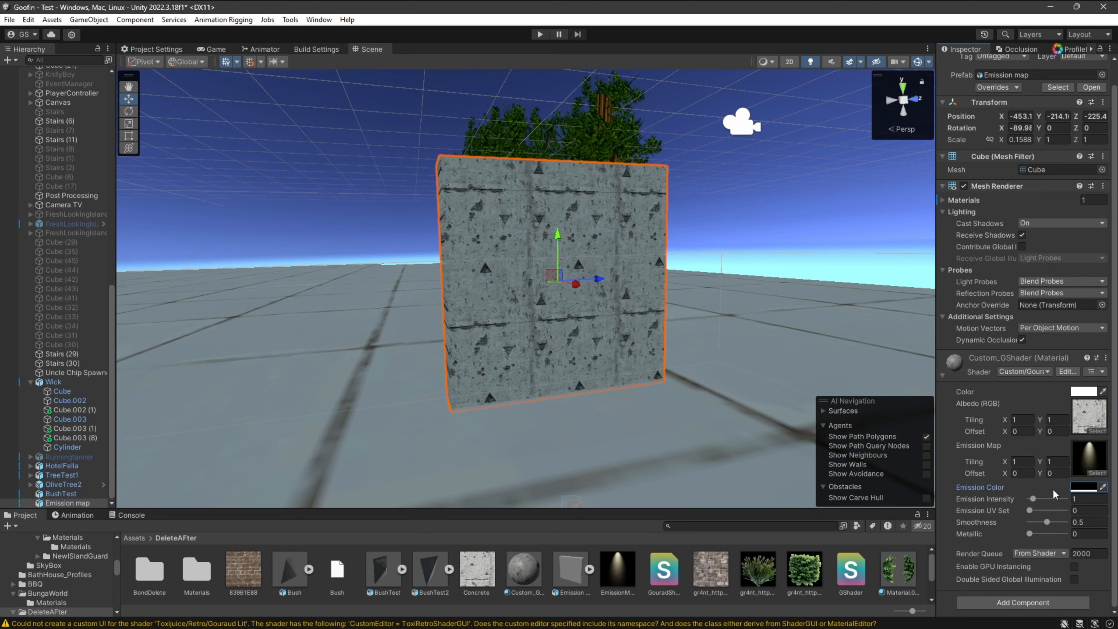
Set the material's Emission Color to white (FFFFFF) and its Emission UV Set to 0.54
{"action": "left_click", "coordinate": [1087, 487]}
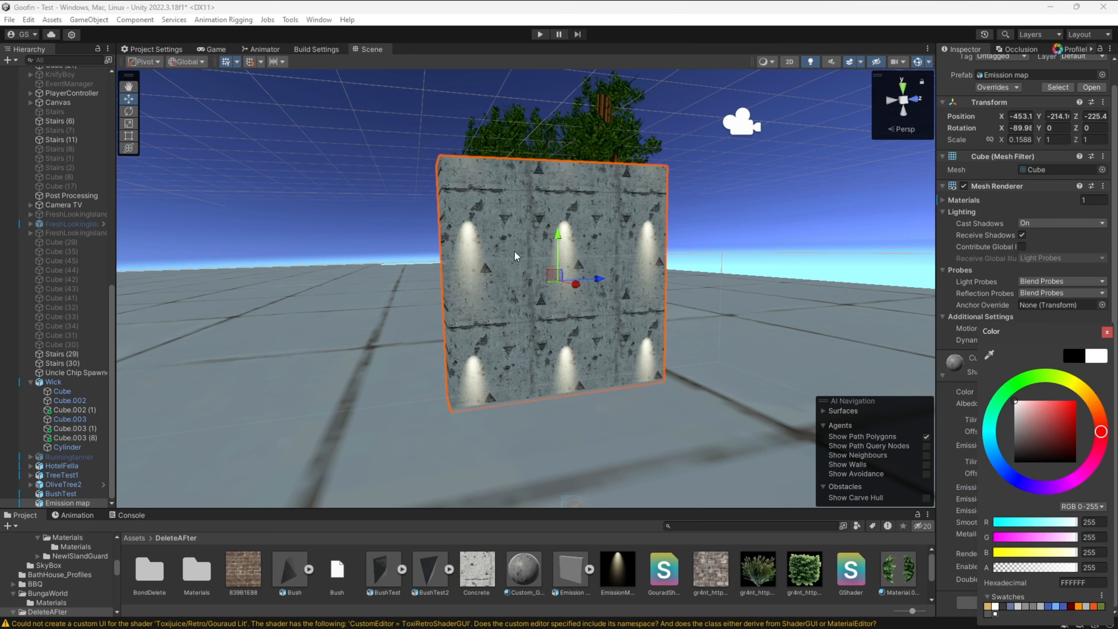
{"action": "left_click", "coordinate": [940, 513]}
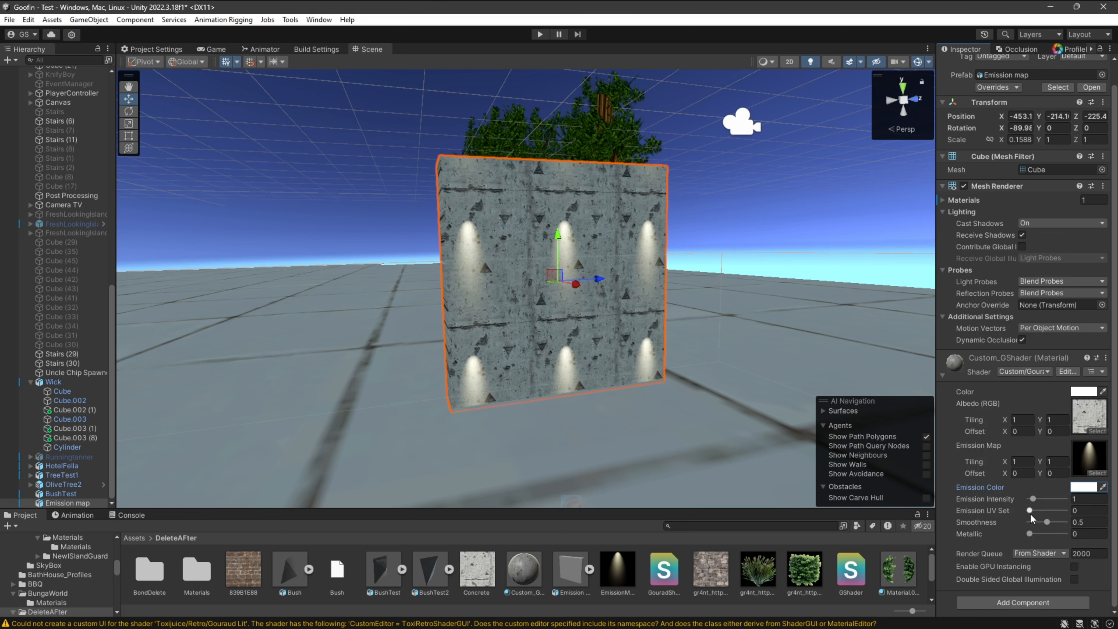
{"action": "left_click_drag", "start_coordinate": [1031, 510], "coordinate": [1051, 513]}
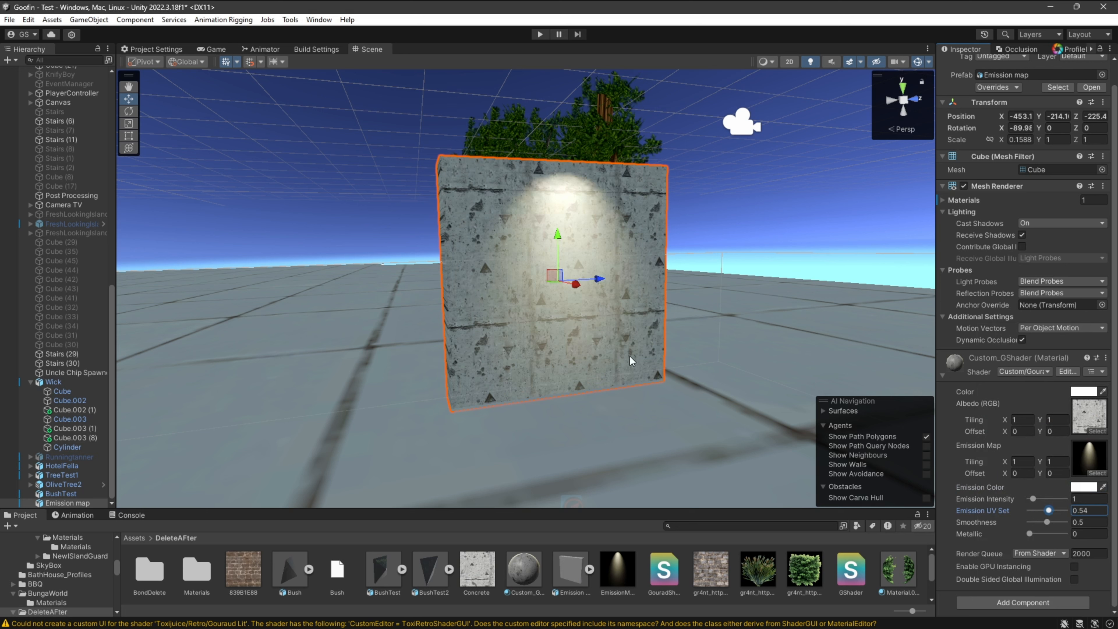
Try other emission colours on the wall's material and bring the Emission Color back to white
{"action": "left_click", "coordinate": [1080, 488]}
{"action": "left_click_drag", "start_coordinate": [1034, 428], "coordinate": [1112, 497]}
{"action": "key", "text": "ctrl+z"}
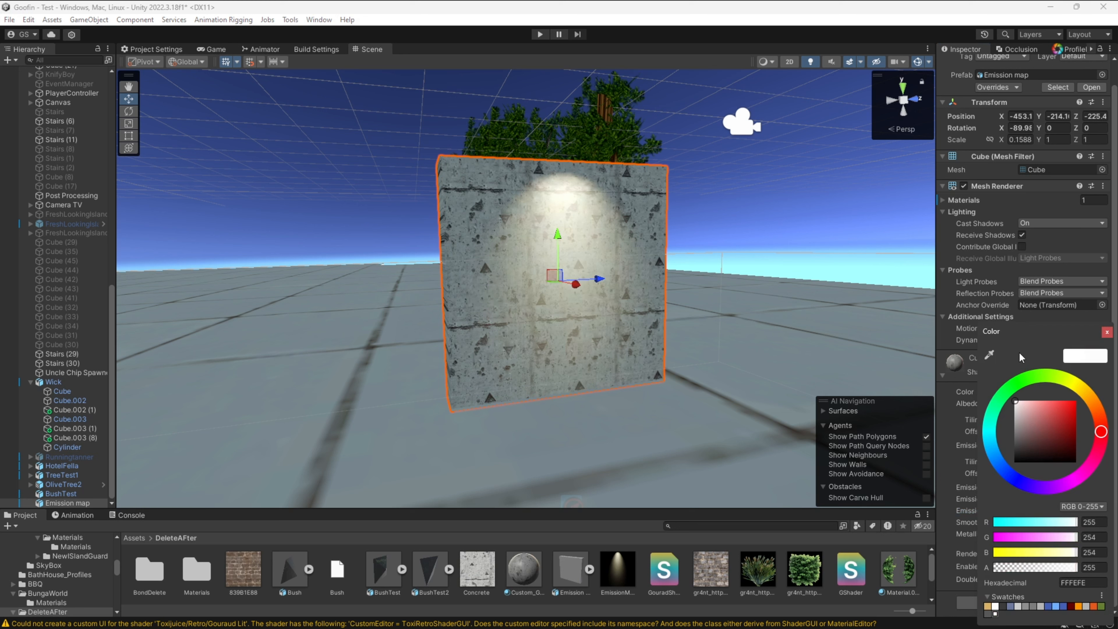
{"action": "left_click_drag", "start_coordinate": [1019, 354], "coordinate": [959, 399]}
{"action": "left_click_drag", "start_coordinate": [1037, 409], "coordinate": [967, 377]}
{"action": "left_click", "coordinate": [727, 352]}
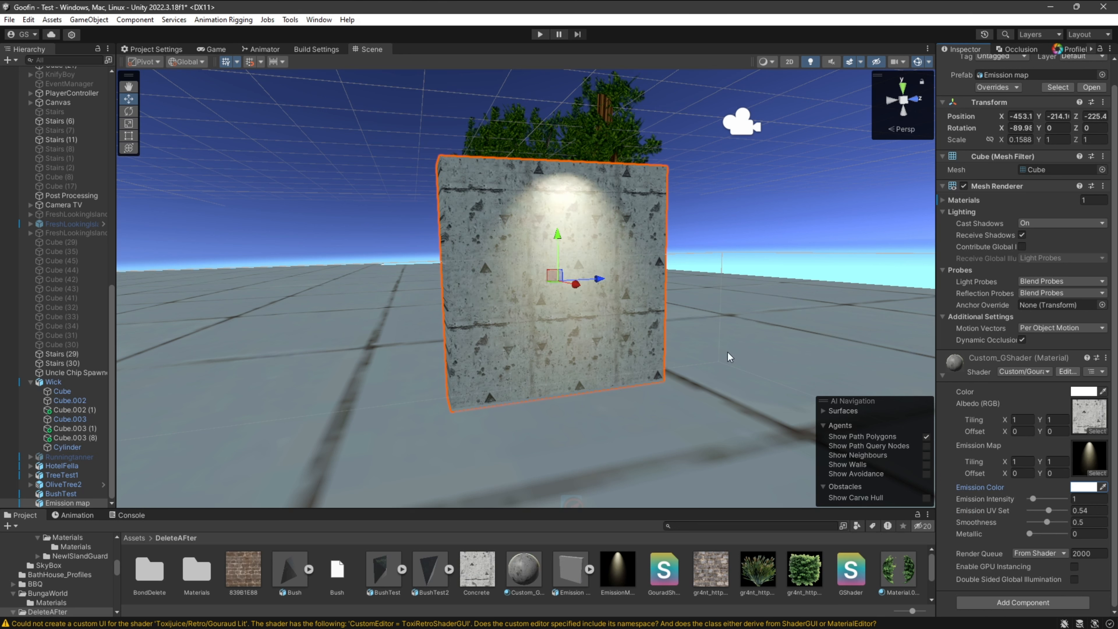
Move around the wall in the scene to examine the emission light from the side and the front
{"action": "key", "text": "w"}
{"action": "key", "text": "d"}
{"action": "key", "text": "s"}
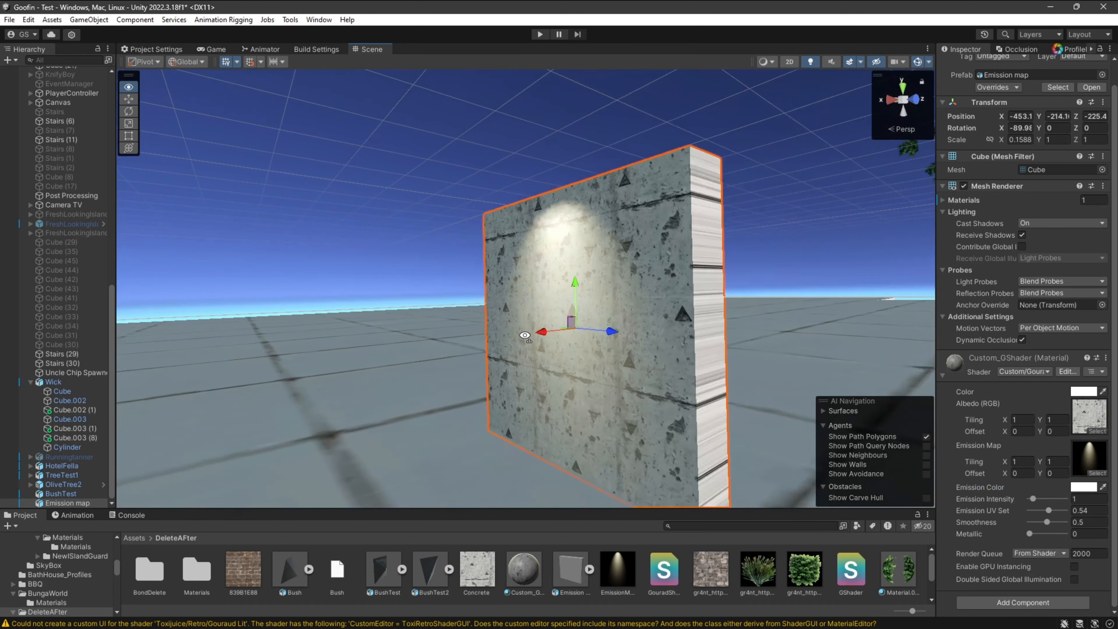
{"action": "key", "text": "w"}
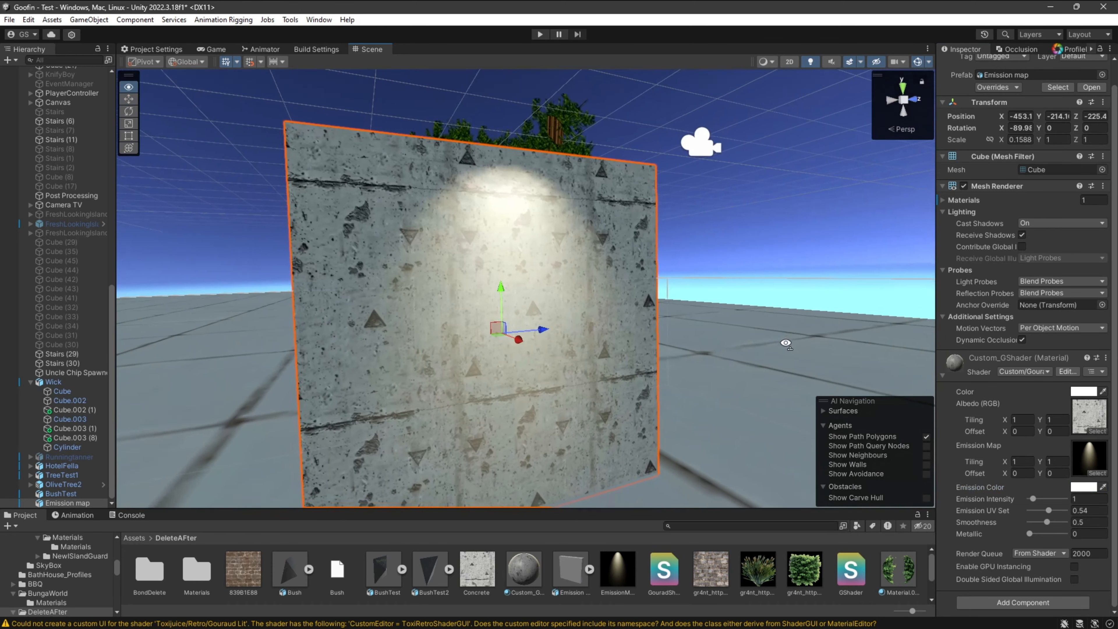